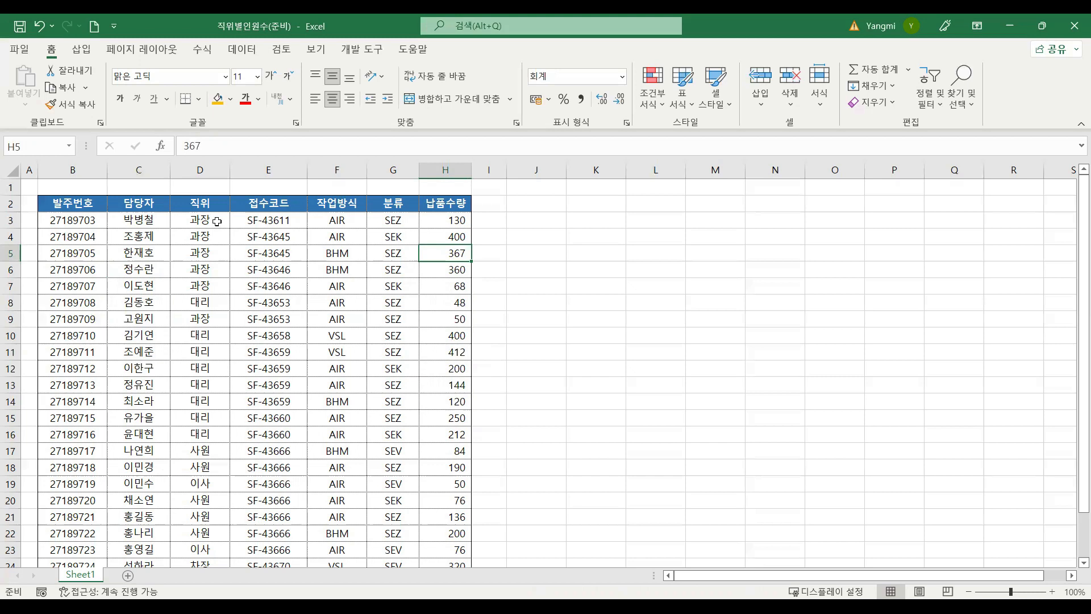
pyautogui.click(218, 221)
pyautogui.click(208, 281)
pyautogui.click(211, 366)
pyautogui.click(213, 454)
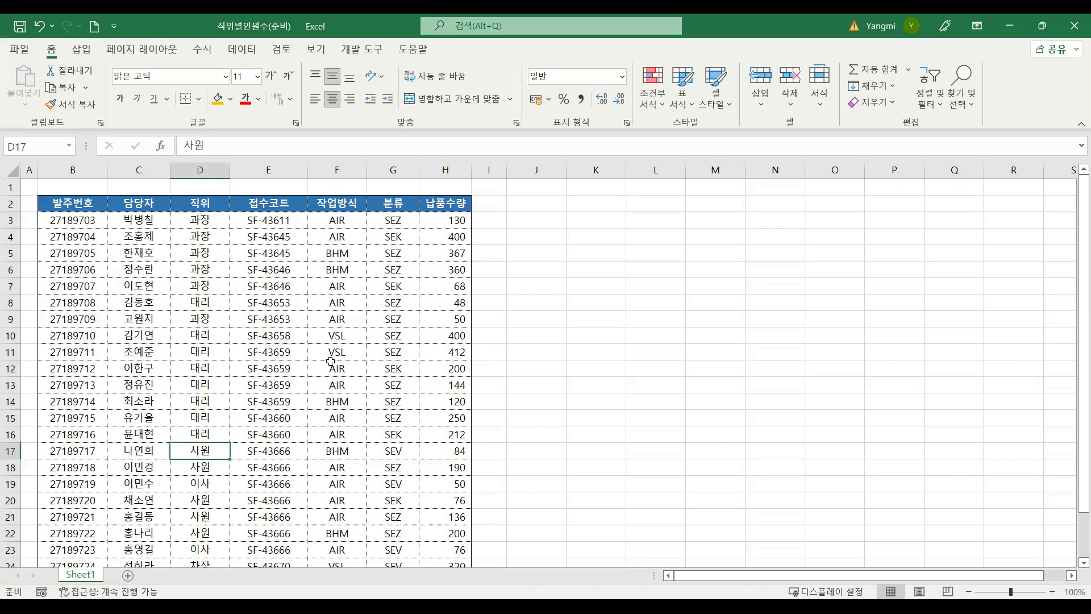
pyautogui.moveTo(533, 208); pyautogui.dragTo(536, 336)
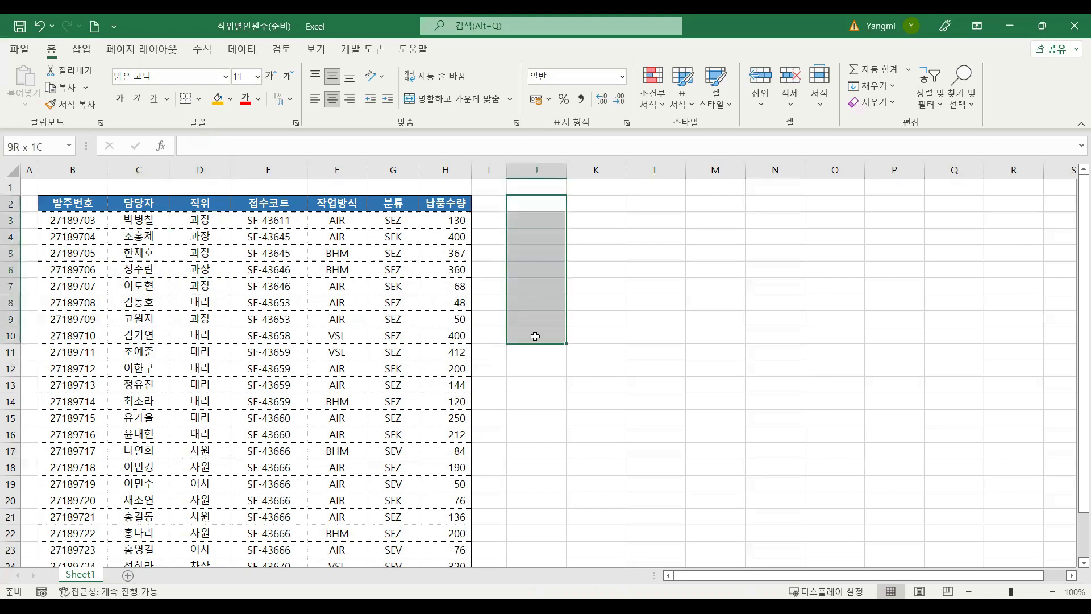
pyautogui.click(200, 291)
# Step: Copy the entire 직위 column D and paste it into column J
pyautogui.click(209, 170)
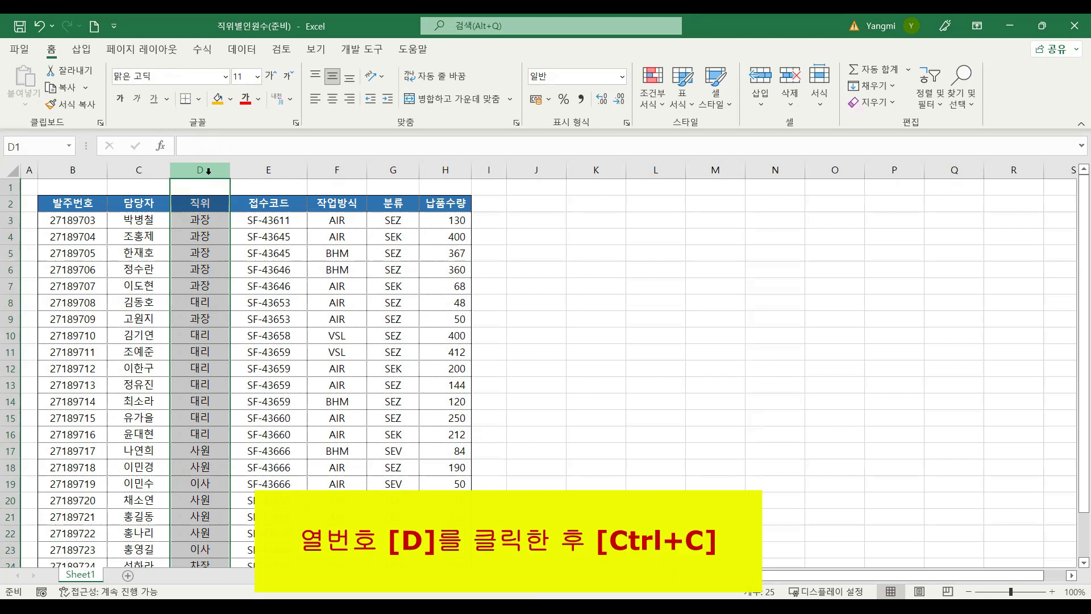
pyautogui.hotkey('ctrl', 'c')
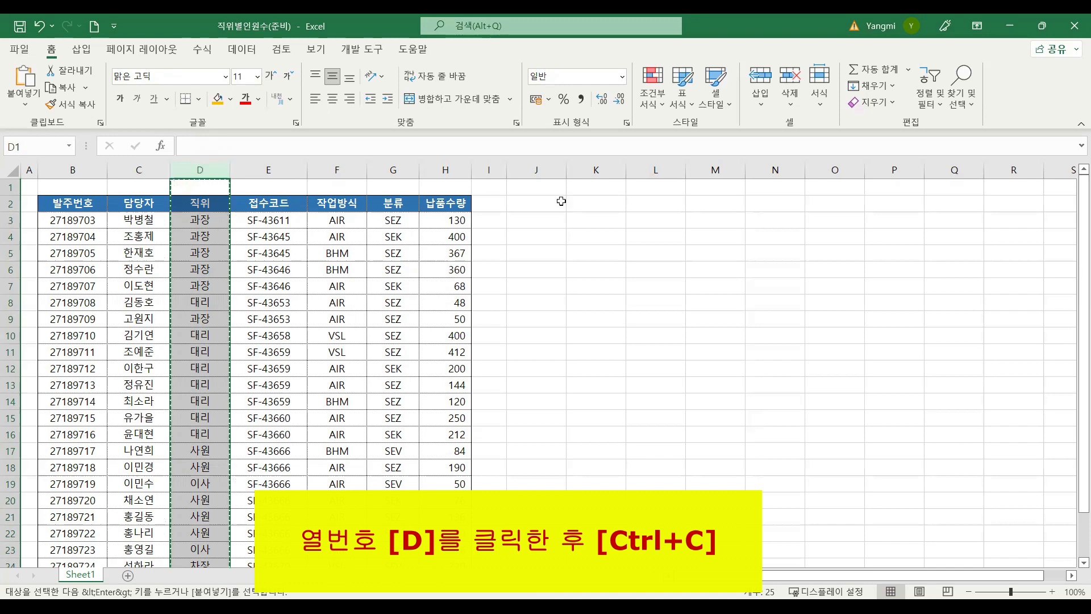
pyautogui.click(552, 170)
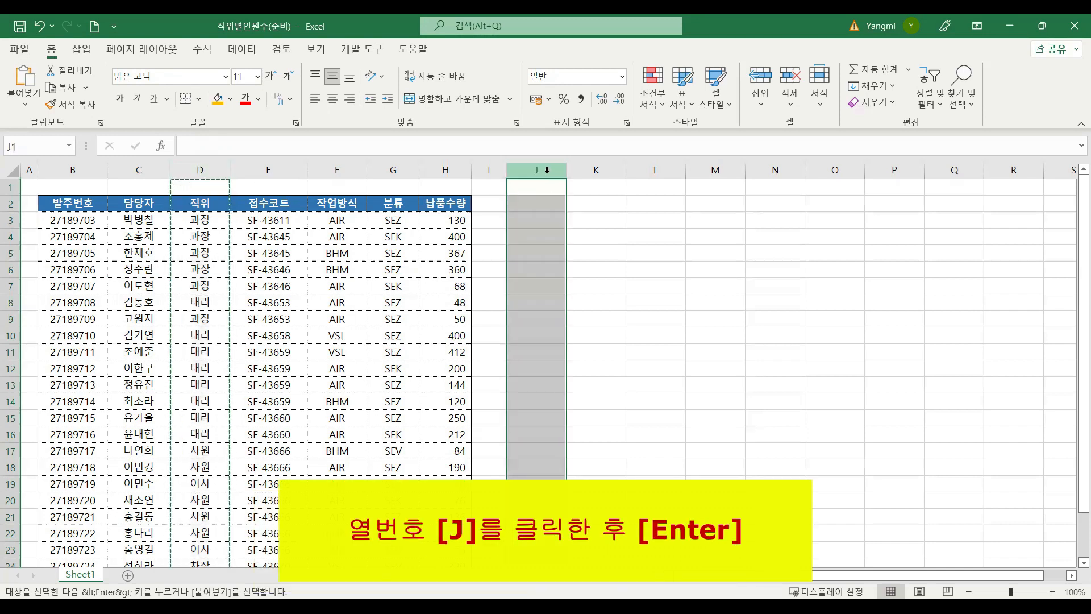
pyautogui.press('Return')
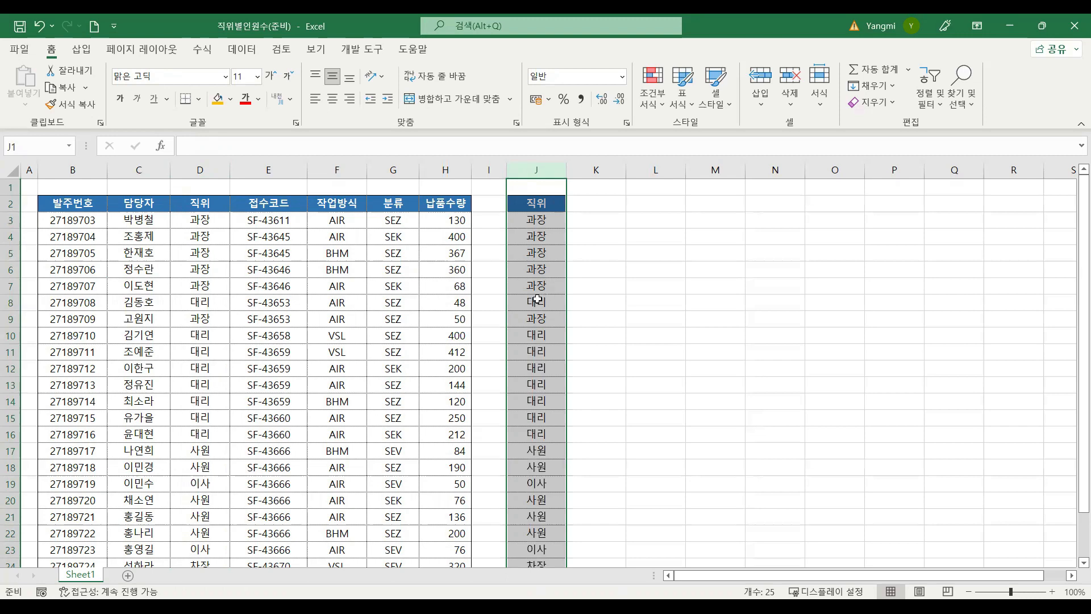
# Step: Remove the duplicate values from column J, comparing on column J without treating the first row as a header
pyautogui.click(249, 54)
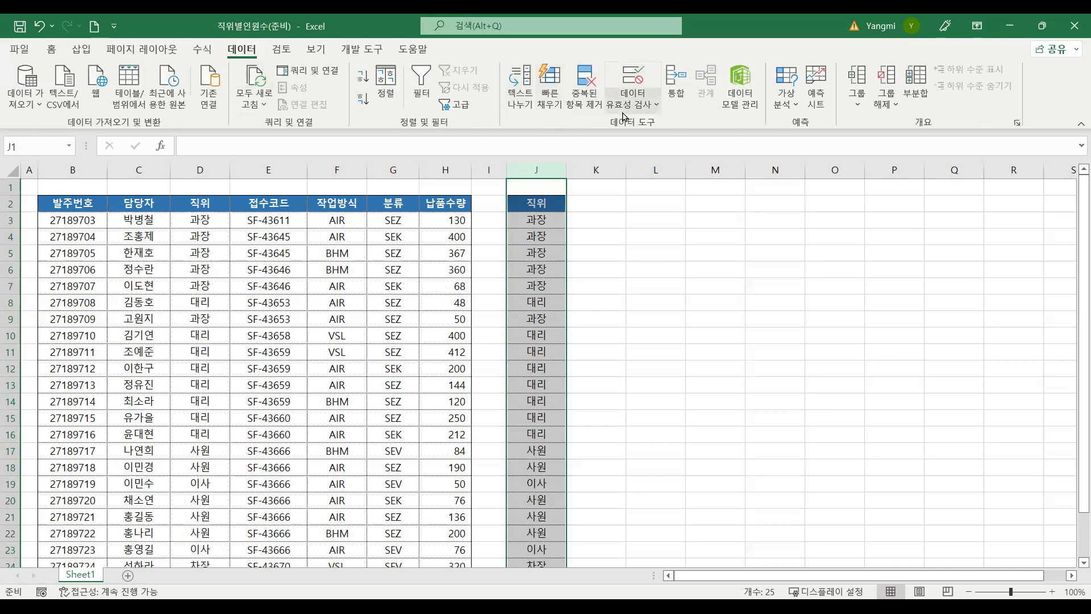
pyautogui.click(587, 88)
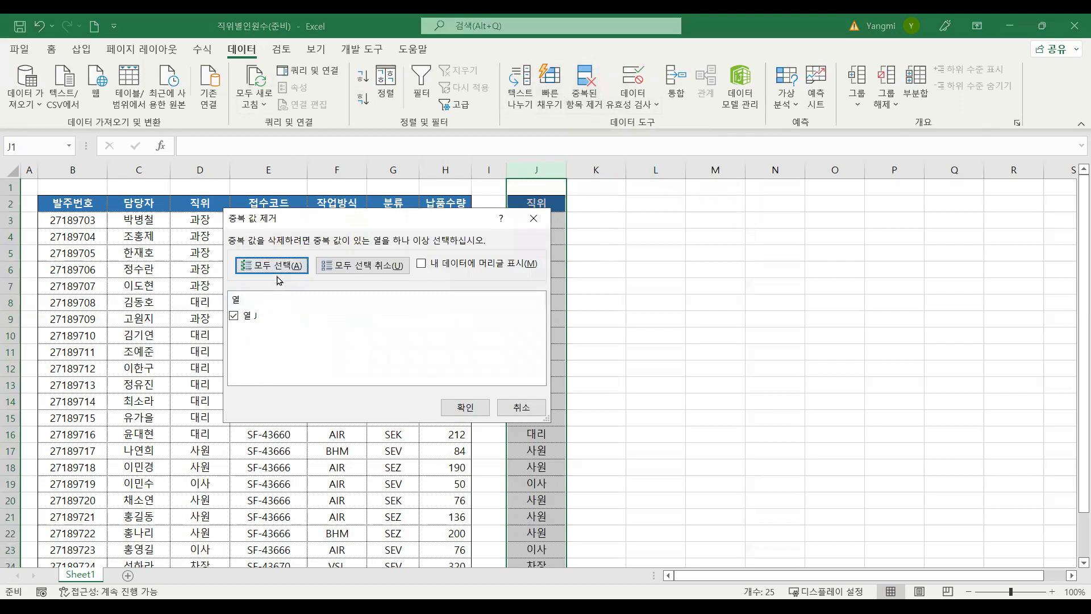
pyautogui.click(266, 269)
pyautogui.click(463, 410)
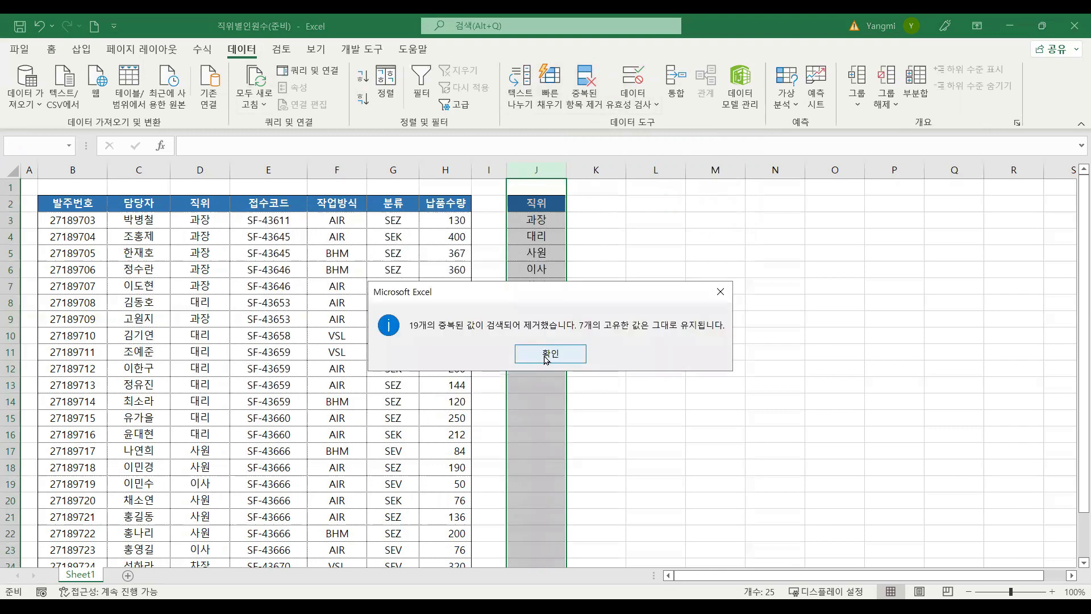
pyautogui.press('Return')
pyautogui.moveTo(551, 220); pyautogui.dragTo(551, 289)
pyautogui.hotkey('ctrl', 'c')
pyautogui.click(551, 219)
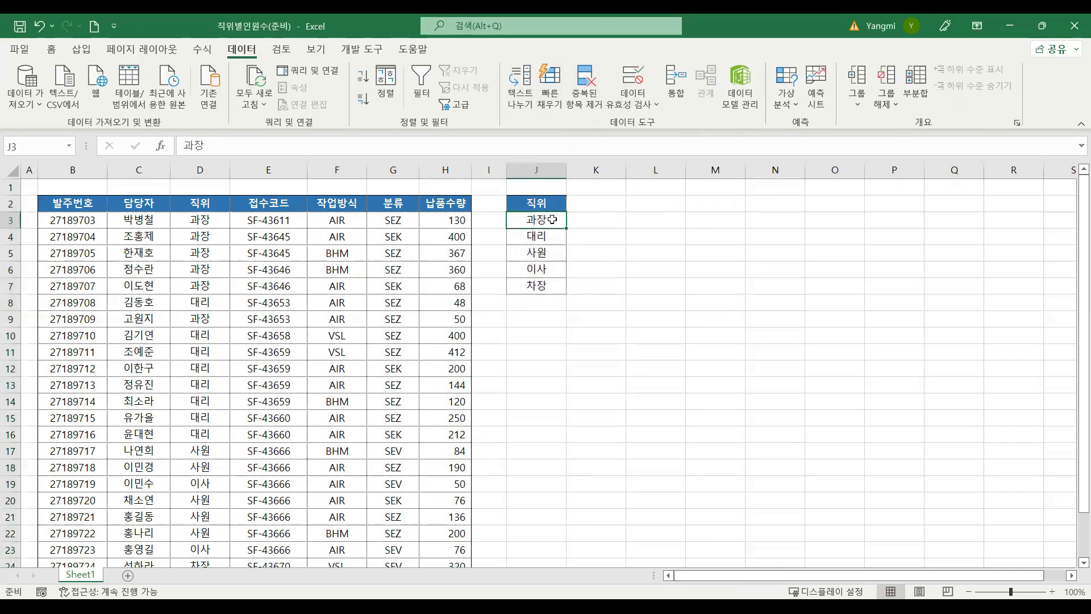
# Step: Enter the headers 인원수 in K2 and 100개이상 in L2 beside the 직위 list
pyautogui.click(601, 204)
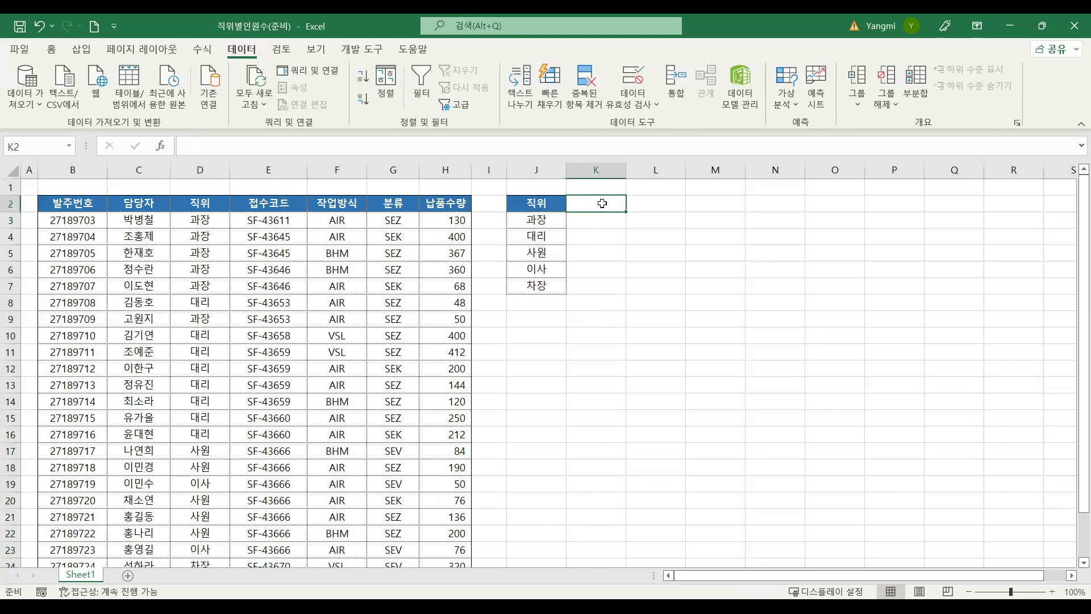
pyautogui.write('인원수')
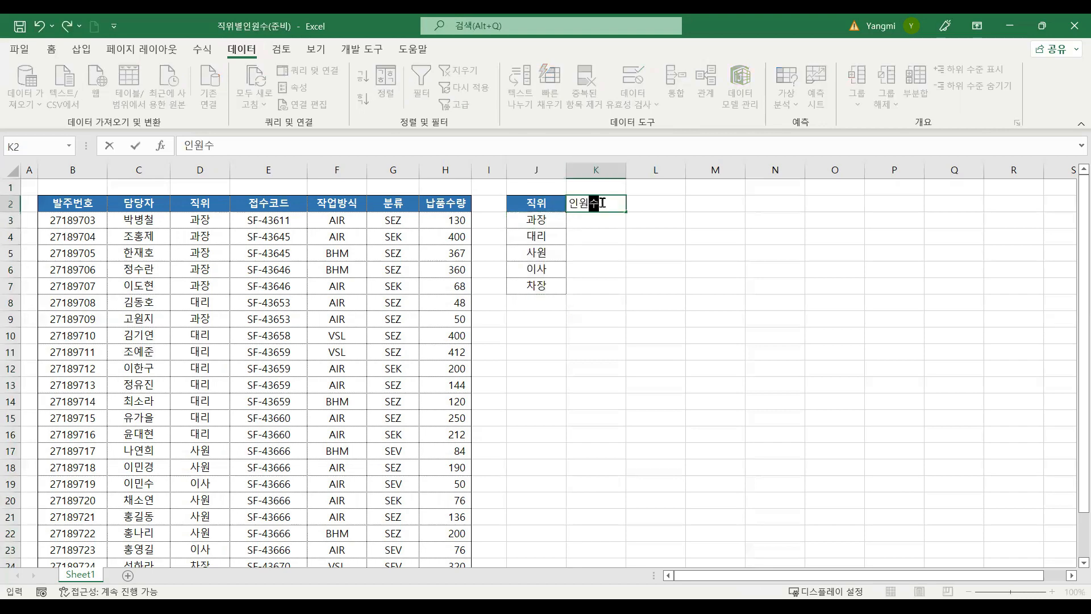
pyautogui.press('Tab')
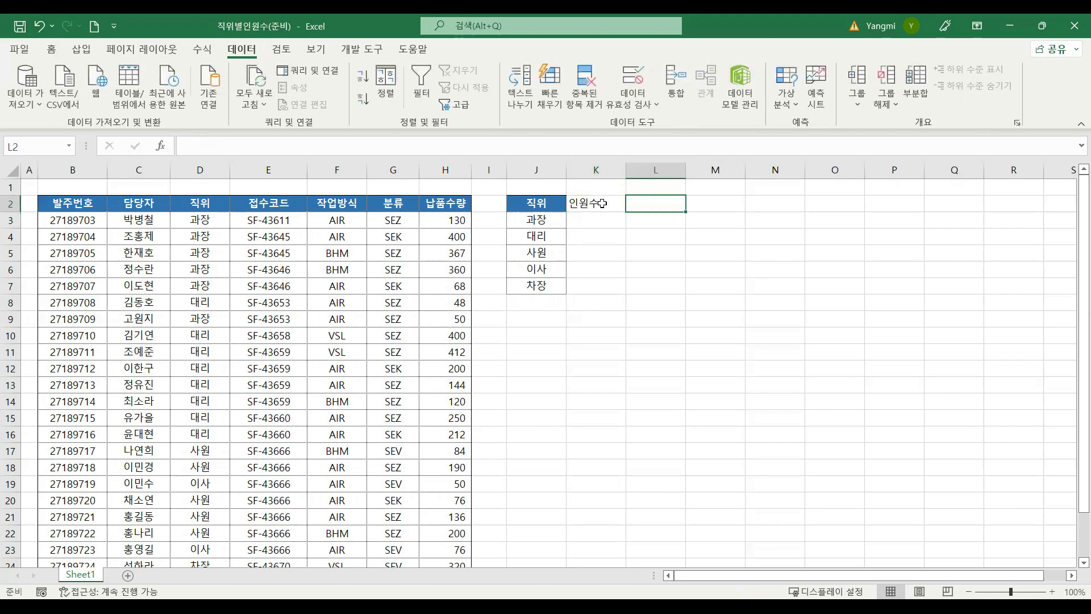
pyautogui.write('100')
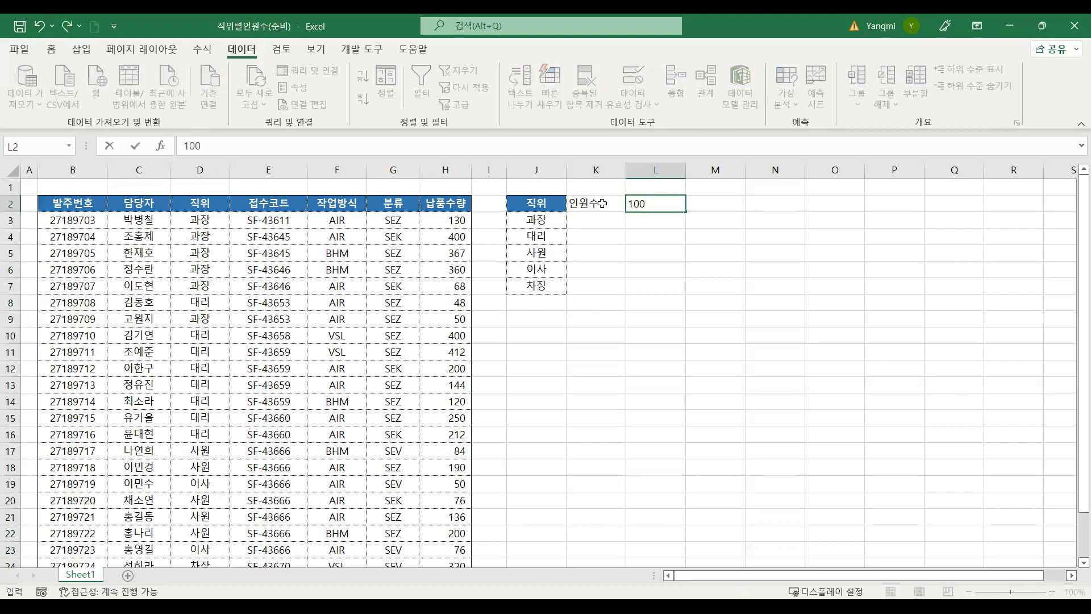
pyautogui.write('개상')
pyautogui.press('BackSpace')
pyautogui.press('BackSpace')
pyautogui.press('BackSpace')
pyautogui.press('BackSpace')
pyautogui.write('개이상')
pyautogui.press('Return')
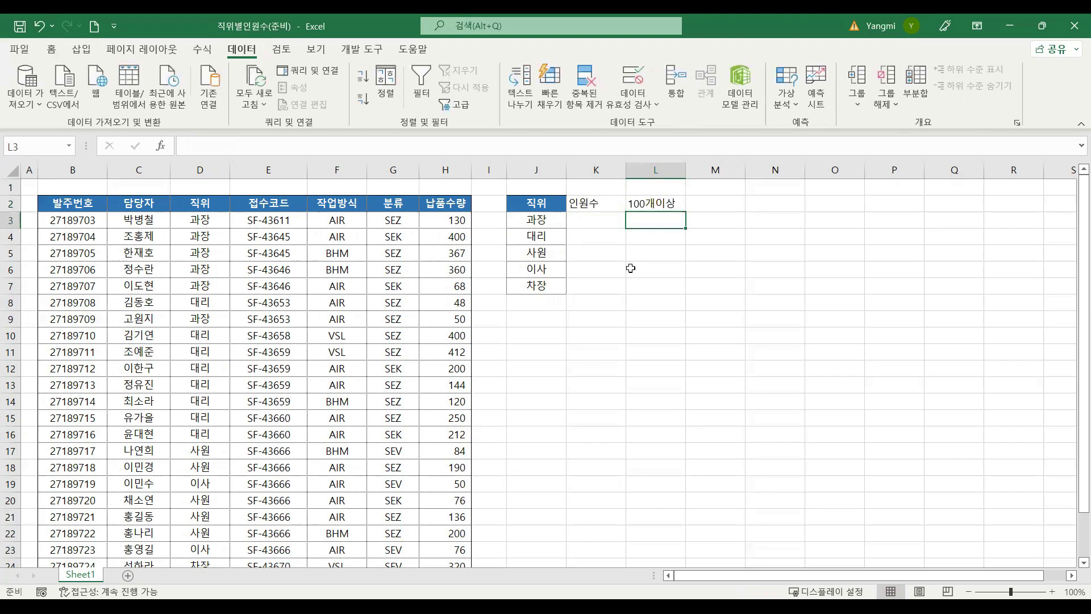
pyautogui.moveTo(536, 203); pyautogui.dragTo(536, 286)
pyautogui.click(542, 202)
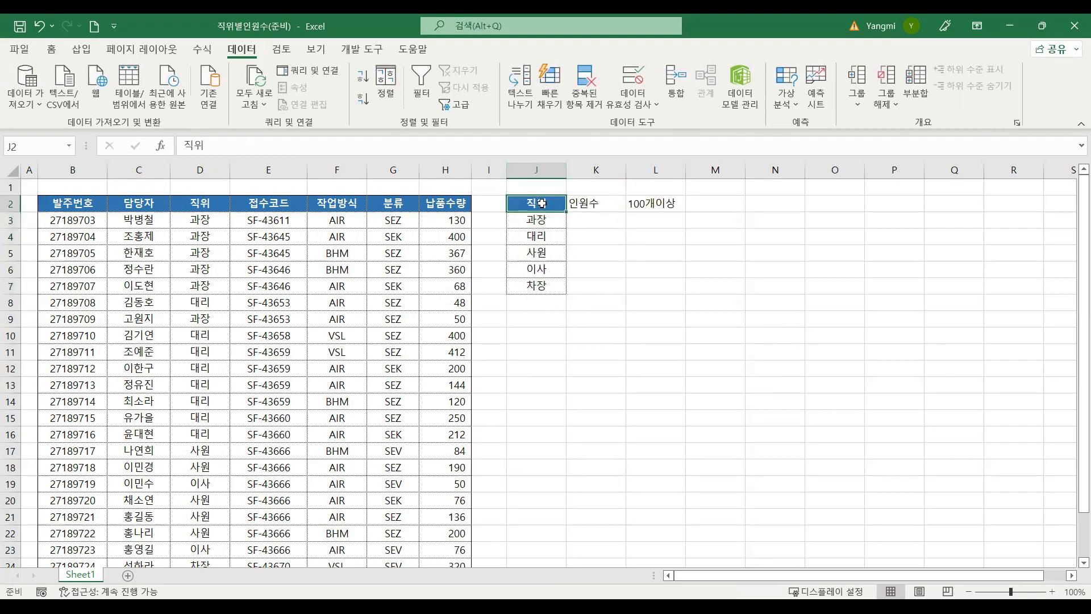
pyautogui.moveTo(542, 203); pyautogui.dragTo(547, 280)
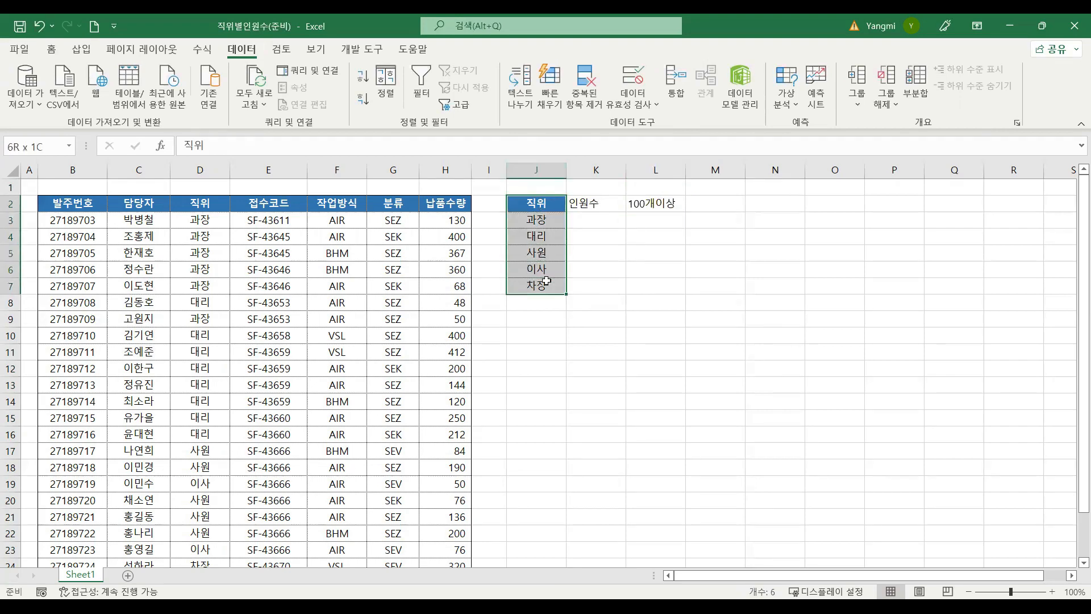
pyautogui.moveTo(547, 281); pyautogui.dragTo(547, 281)
pyautogui.click(548, 243)
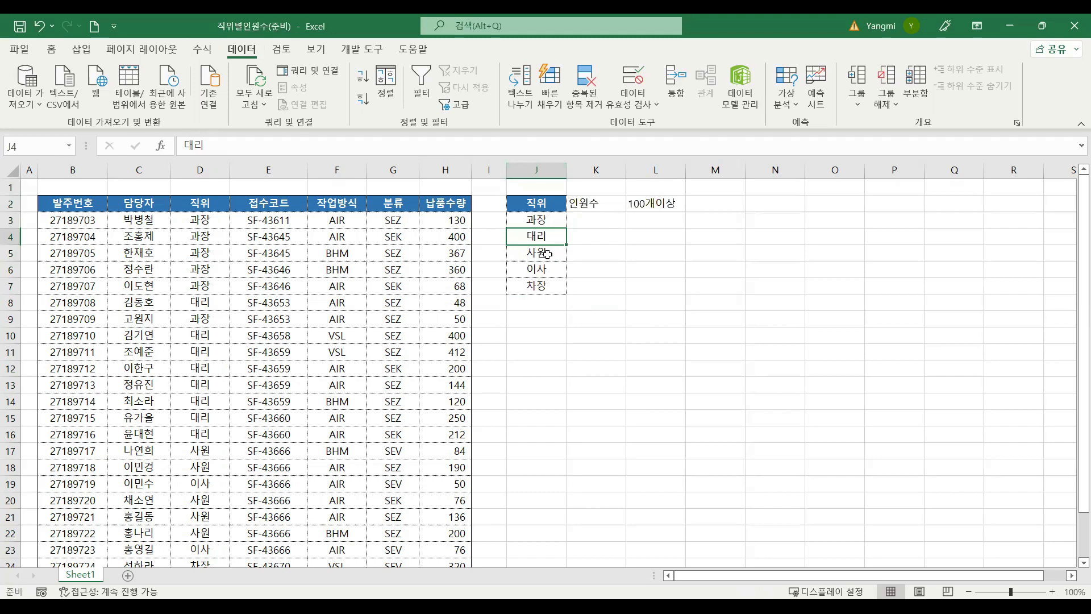
# Step: Apply column J's formatting to columns K and L with Format Painter
pyautogui.click(546, 169)
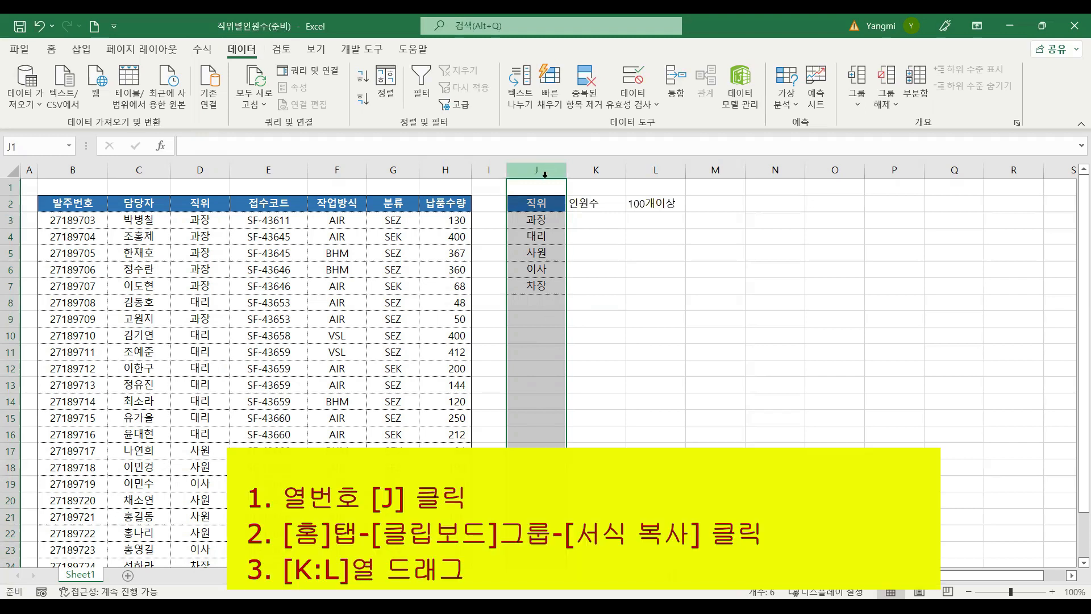
pyautogui.click(51, 49)
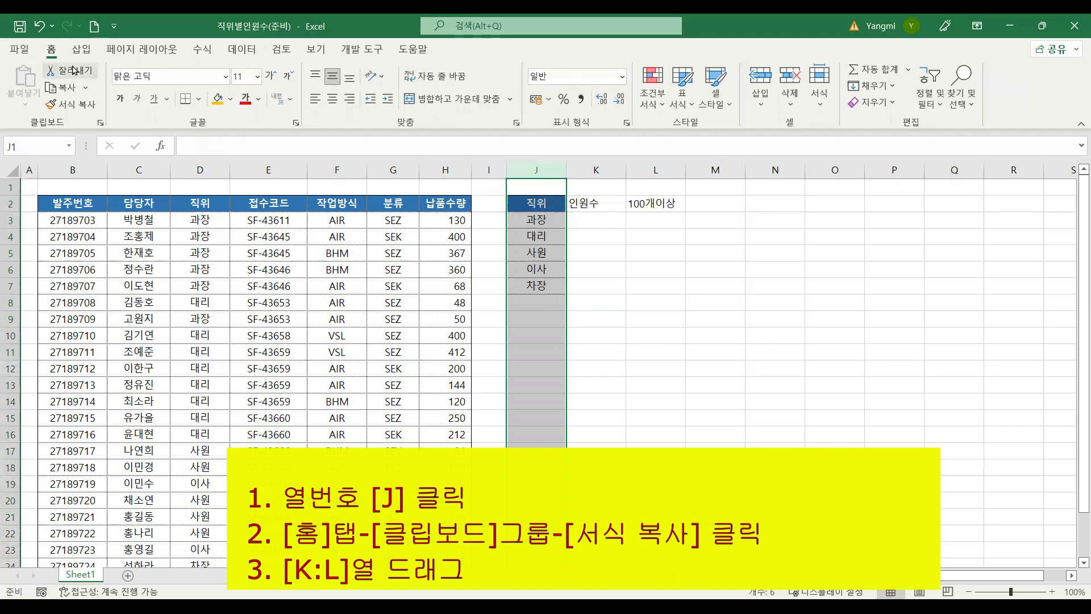
pyautogui.click(73, 105)
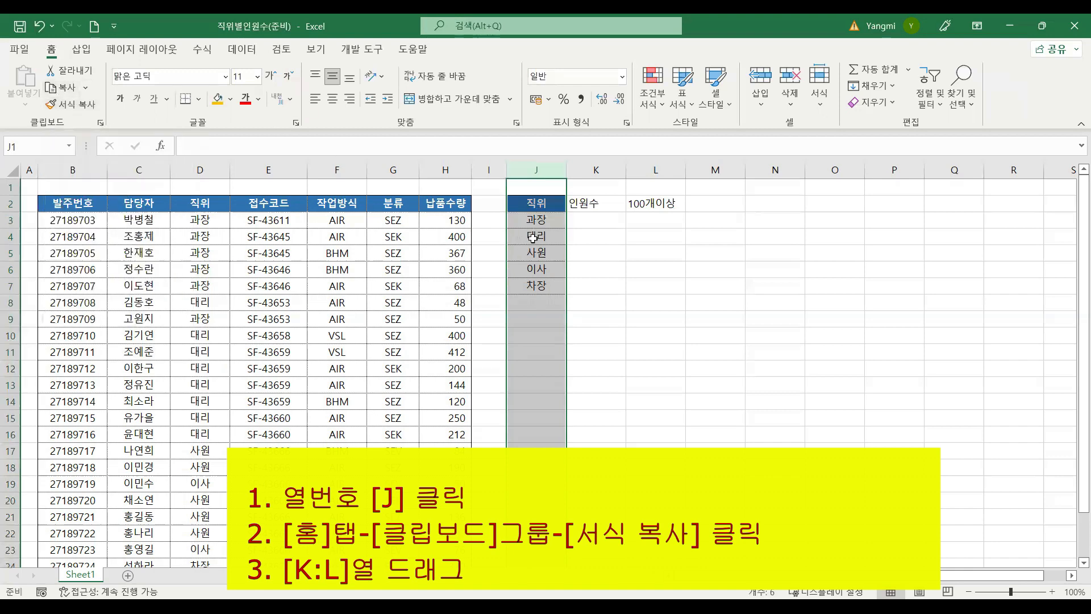
pyautogui.click(79, 111)
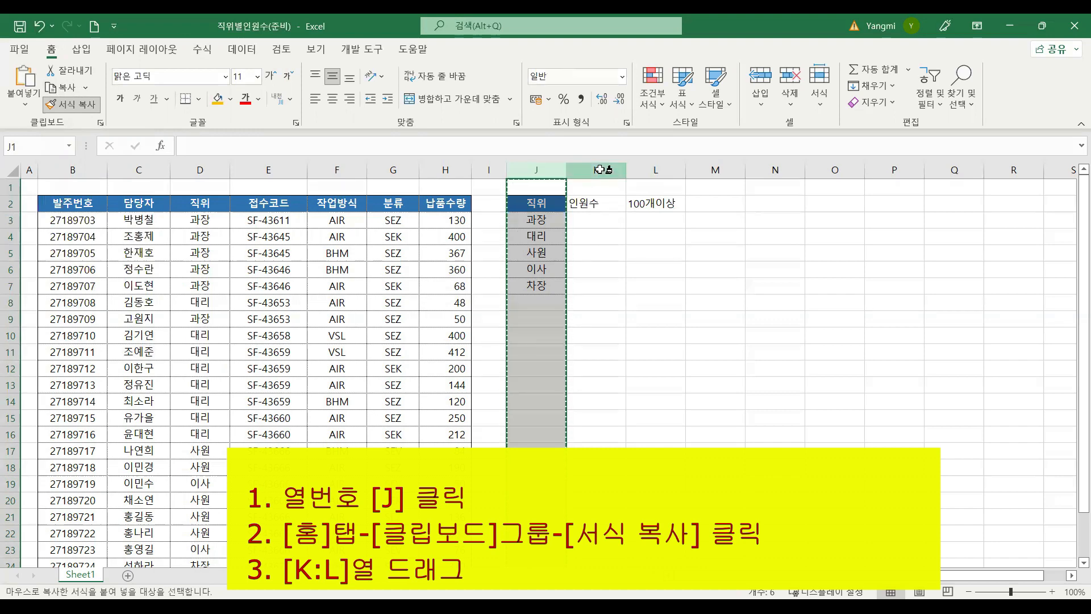
pyautogui.moveTo(601, 169)
pyautogui.mouseDown()
pyautogui.moveTo(648, 173)
pyautogui.moveTo(608, 265)
pyautogui.mouseUp()
pyautogui.click(607, 268)
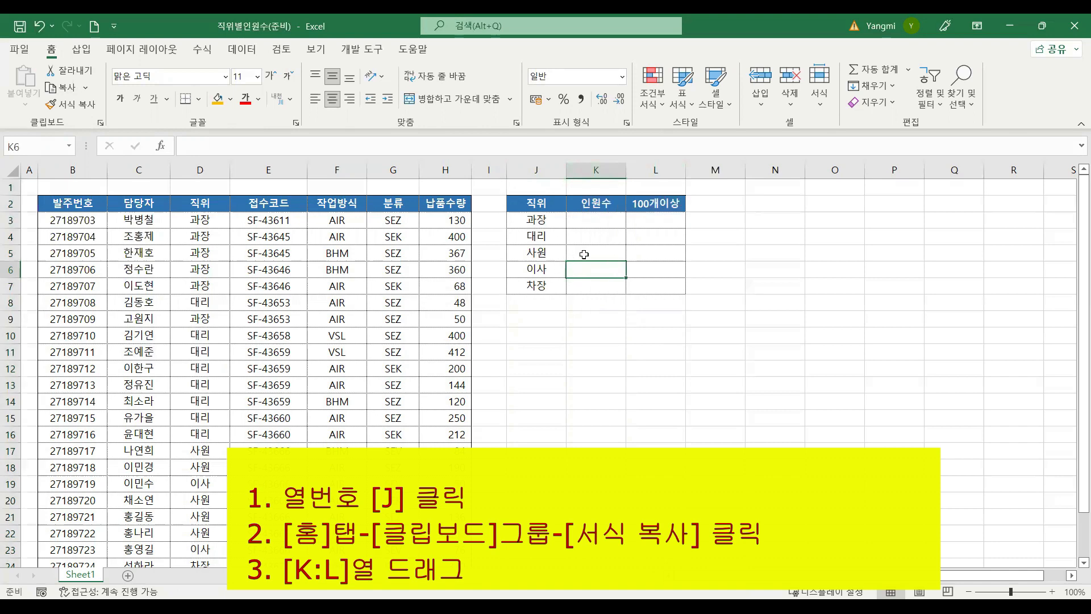
# Step: Start a COUNTIF formula in K3, the 인원수 cell for 과장
pyautogui.click(576, 221)
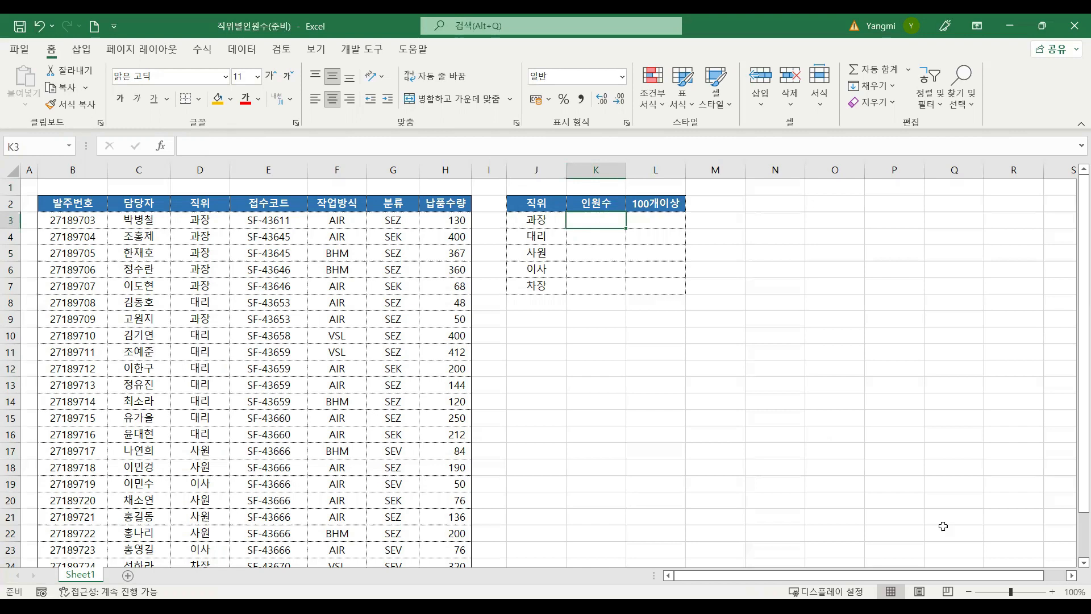
pyautogui.keyDown('ctrl'); pyautogui.scroll(2, 777, 239); pyautogui.keyUp('ctrl')
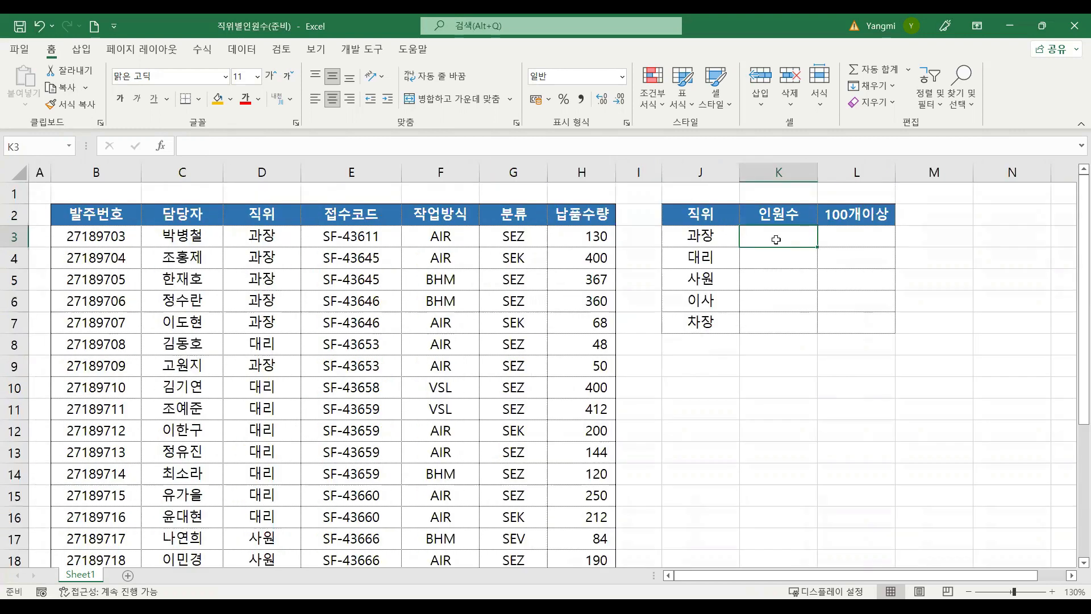
pyautogui.write('=')
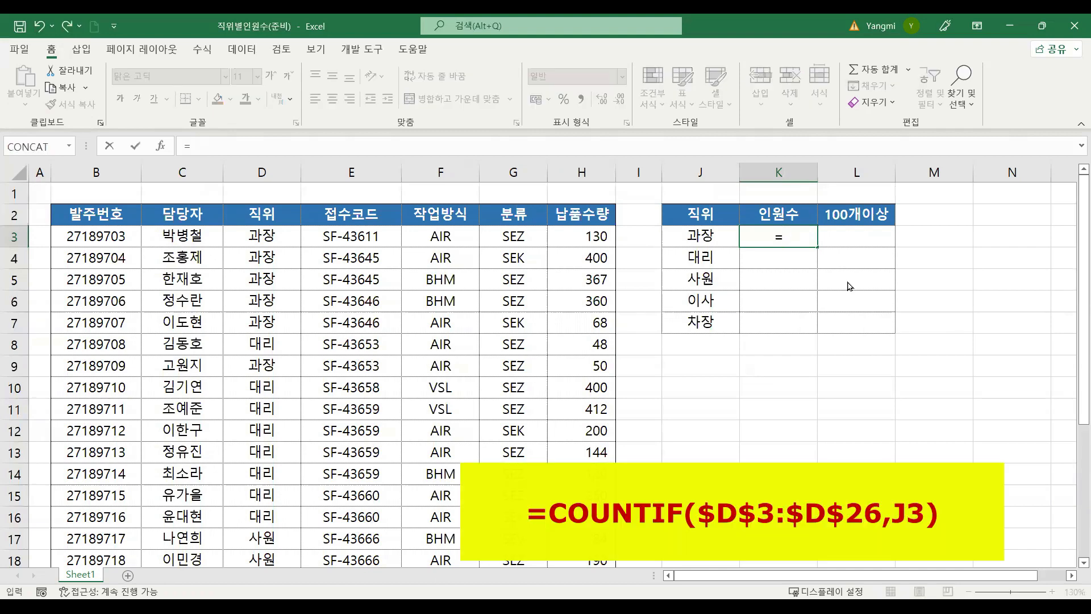
pyautogui.write('cou')
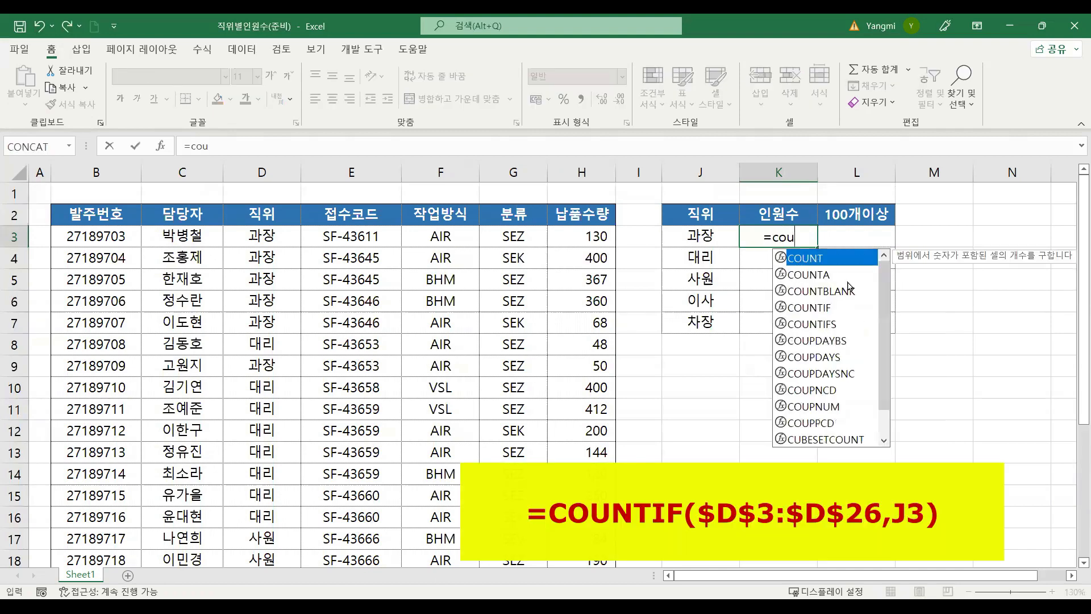
pyautogui.click(829, 308)
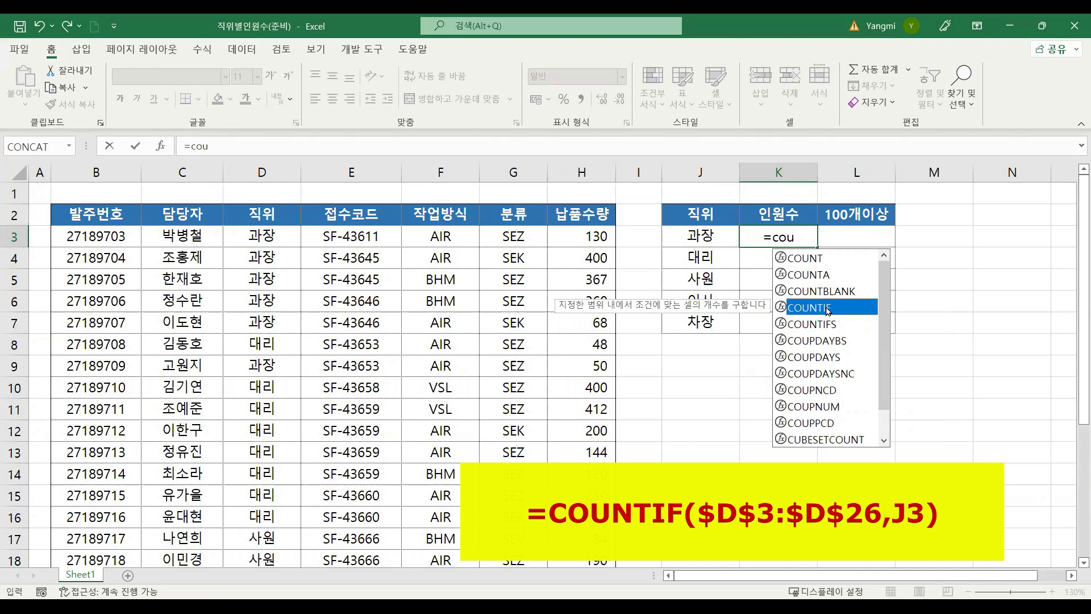
pyautogui.doubleClick(828, 309)
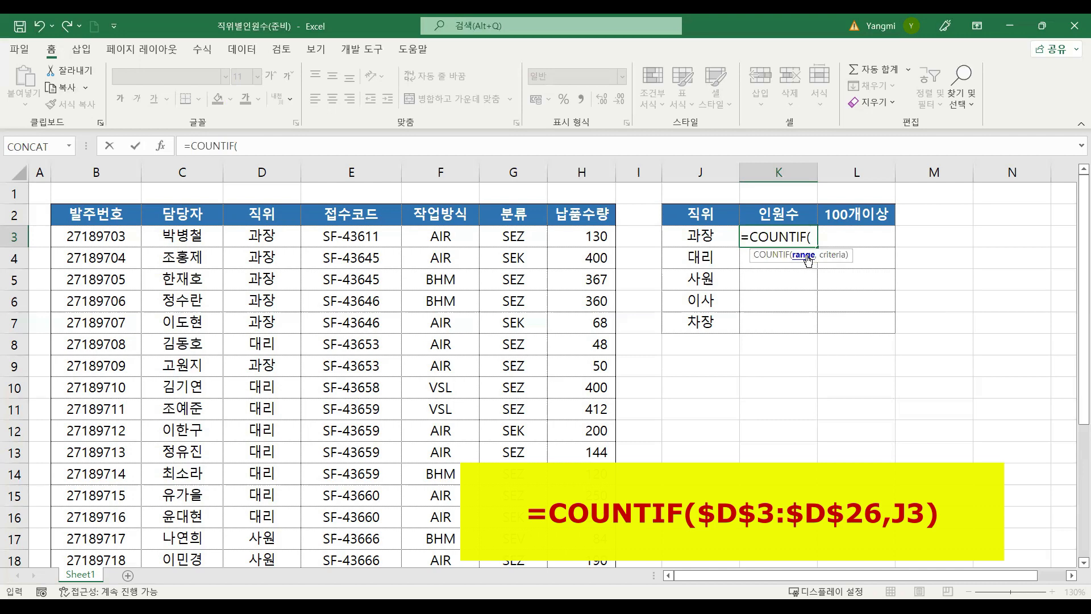
# Step: Set the COUNTIF range argument to the 직위 data as the absolute reference $D$3:$D$26
pyautogui.click(267, 237)
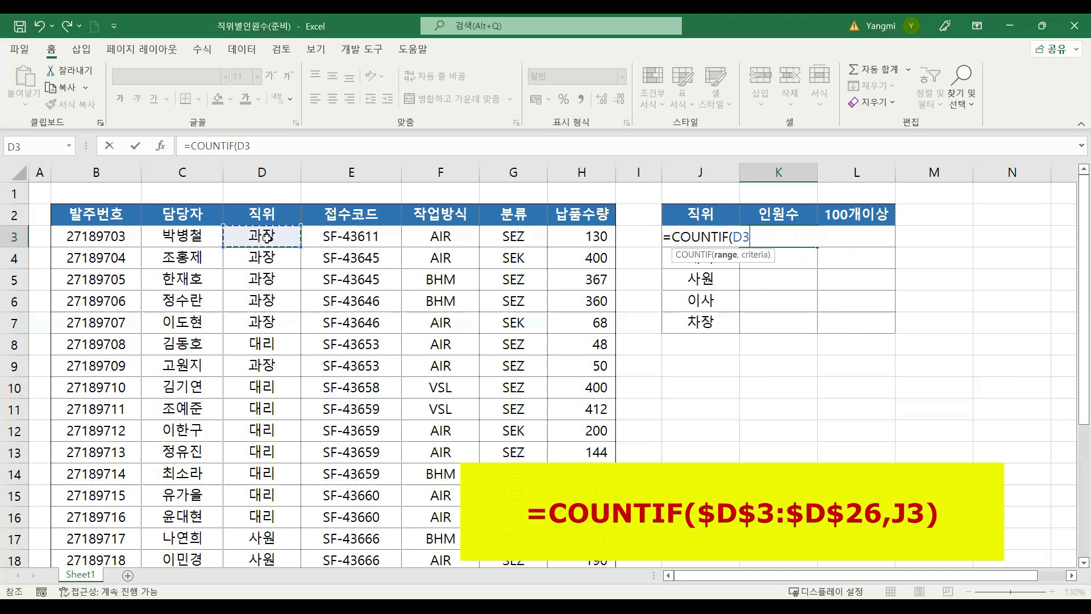
pyautogui.hotkey('ctrl', 'shift', 'Down')
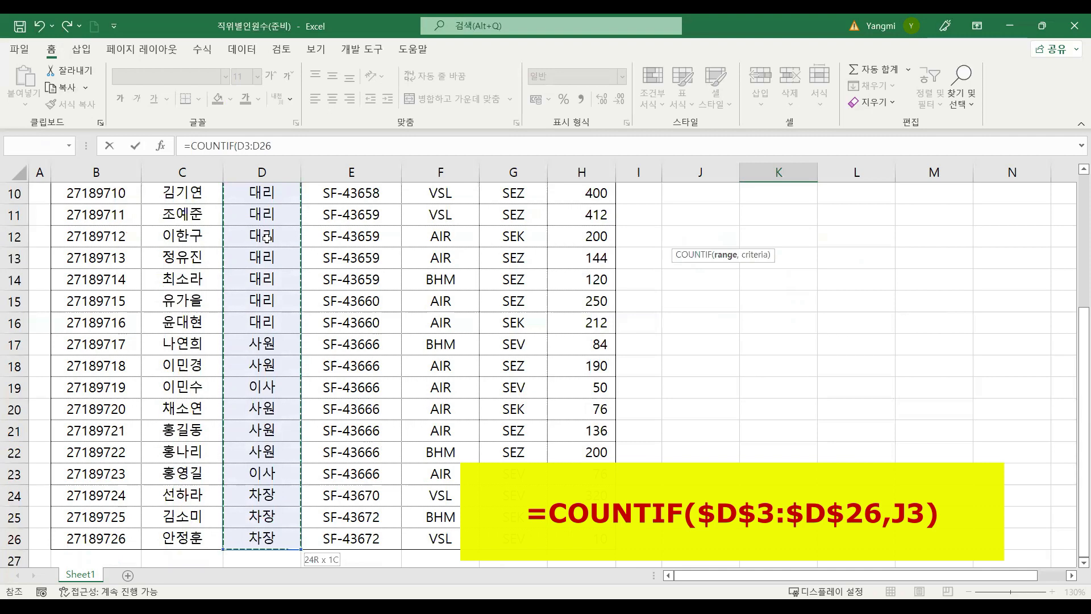
pyautogui.press('F4')
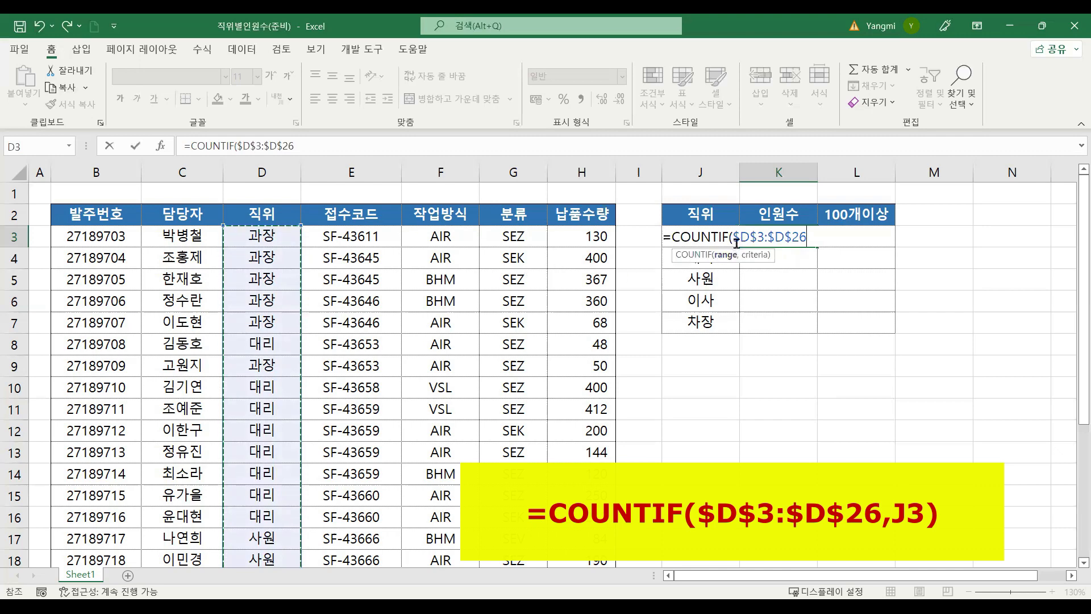
pyautogui.moveTo(813, 238); pyautogui.dragTo(735, 237)
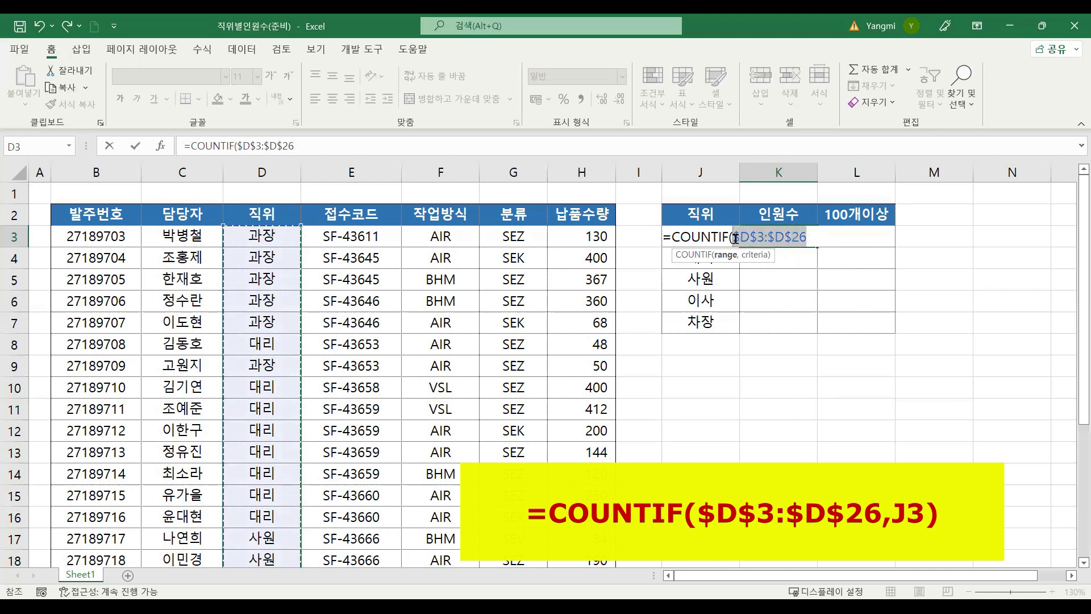
pyautogui.click(810, 238)
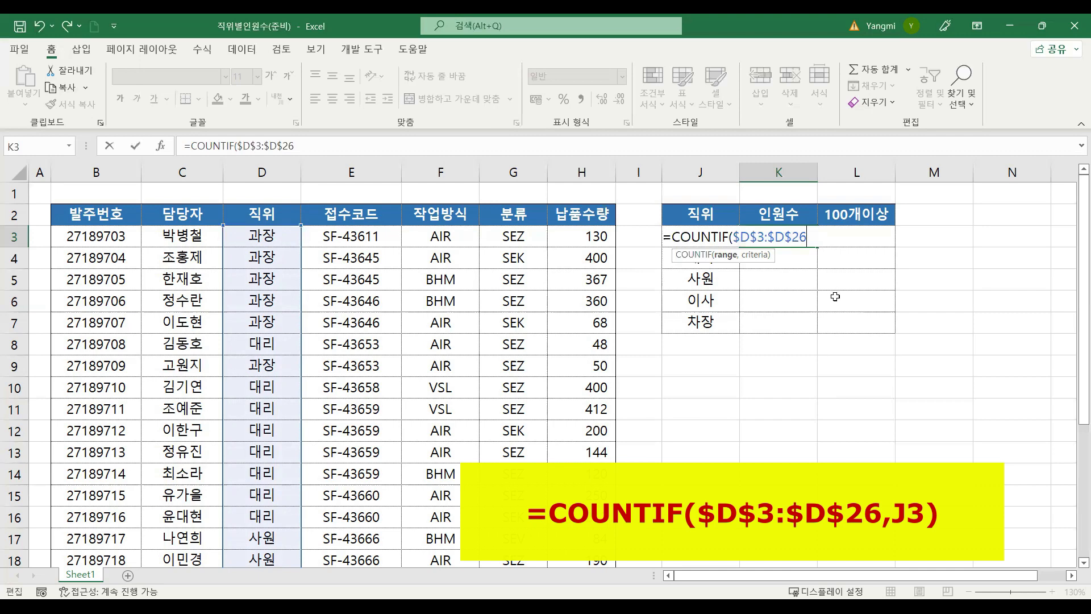
# Step: Complete the COUNTIF formula in K3 with the position cell J3 as its criteria
pyautogui.write(',')
pyautogui.click(705, 213)
pyautogui.press('Down')
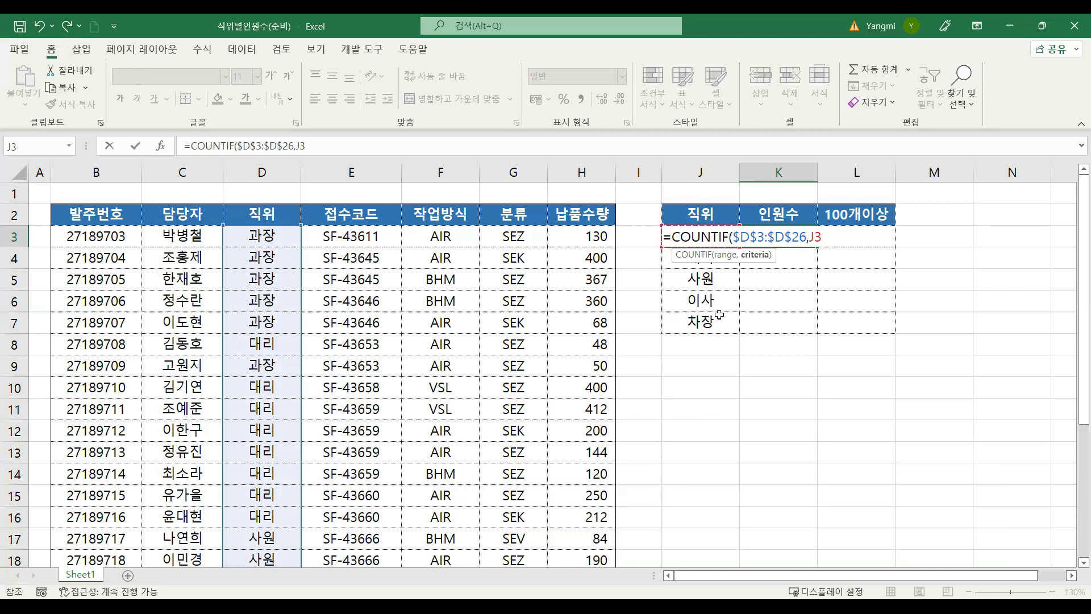
pyautogui.press('Return')
# Step: Check the range and criteria arguments in K3, and copy the COUNTIF formula down through K7
pyautogui.click(779, 238)
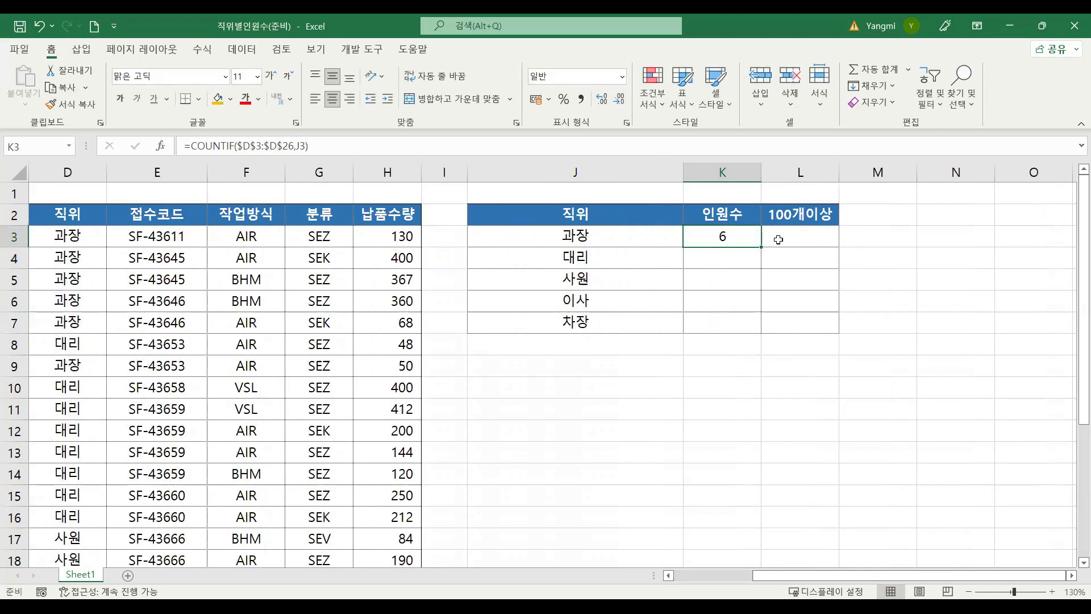
pyautogui.doubleClick(744, 235)
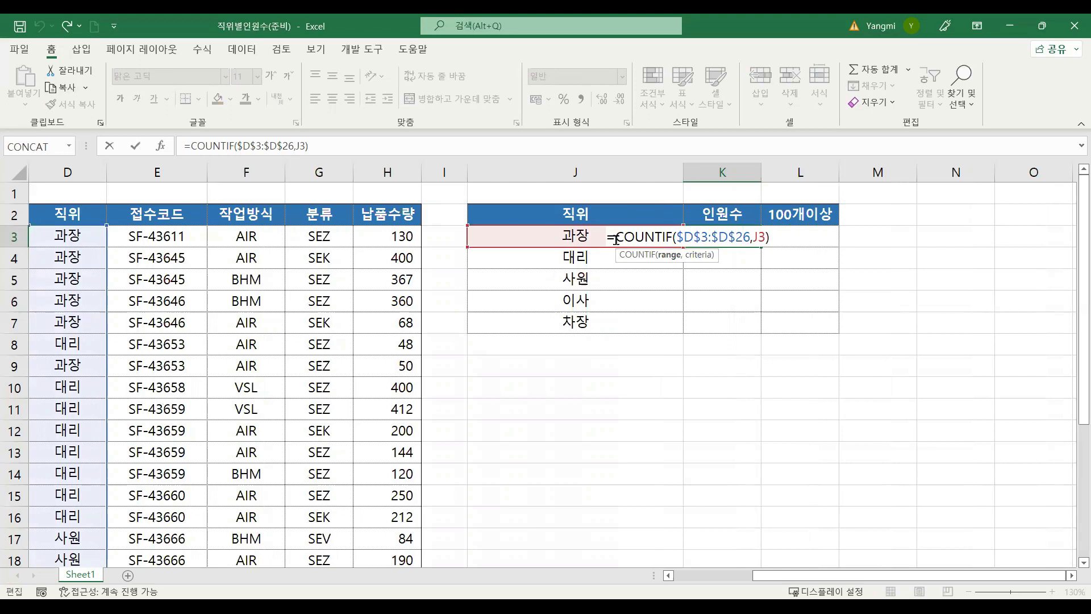
pyautogui.moveTo(676, 237); pyautogui.dragTo(750, 238)
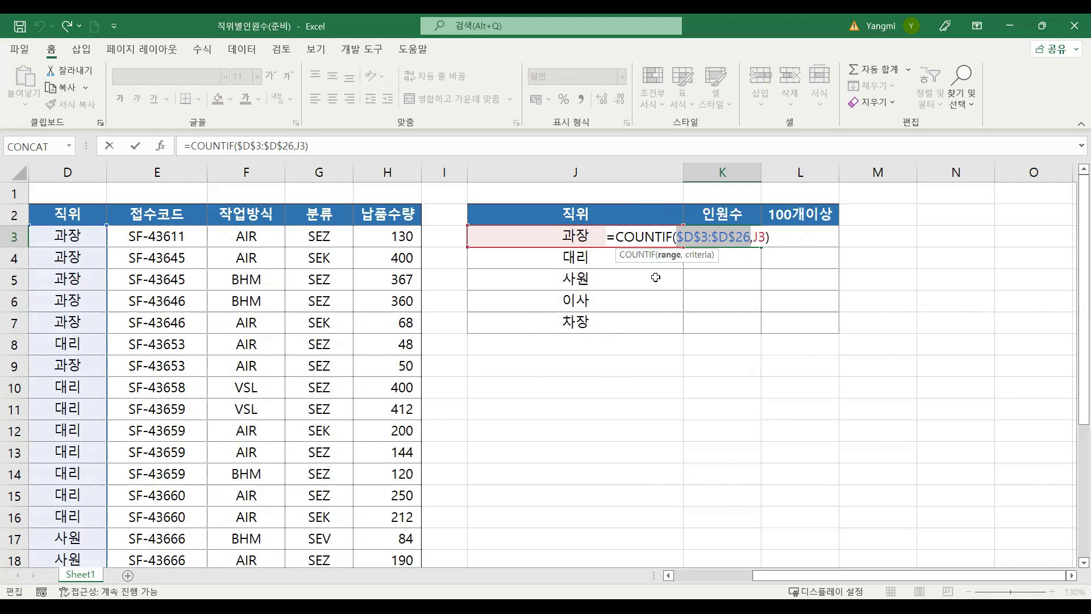
pyautogui.click(754, 236)
pyautogui.doubleClick(753, 235)
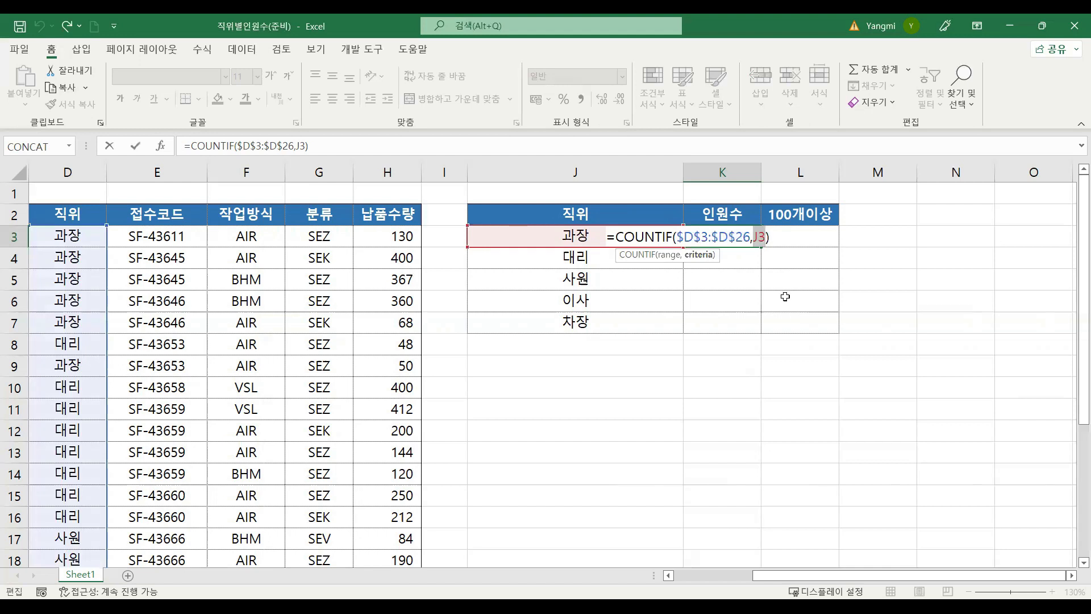
pyautogui.hotkey('ctrl', 'Return')
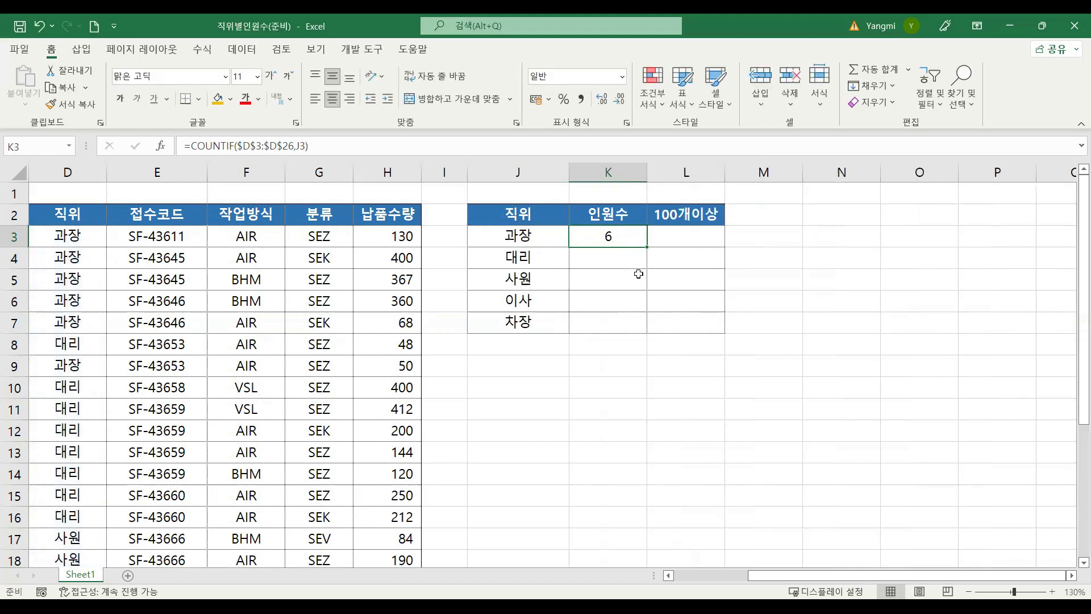
pyautogui.doubleClick(648, 247)
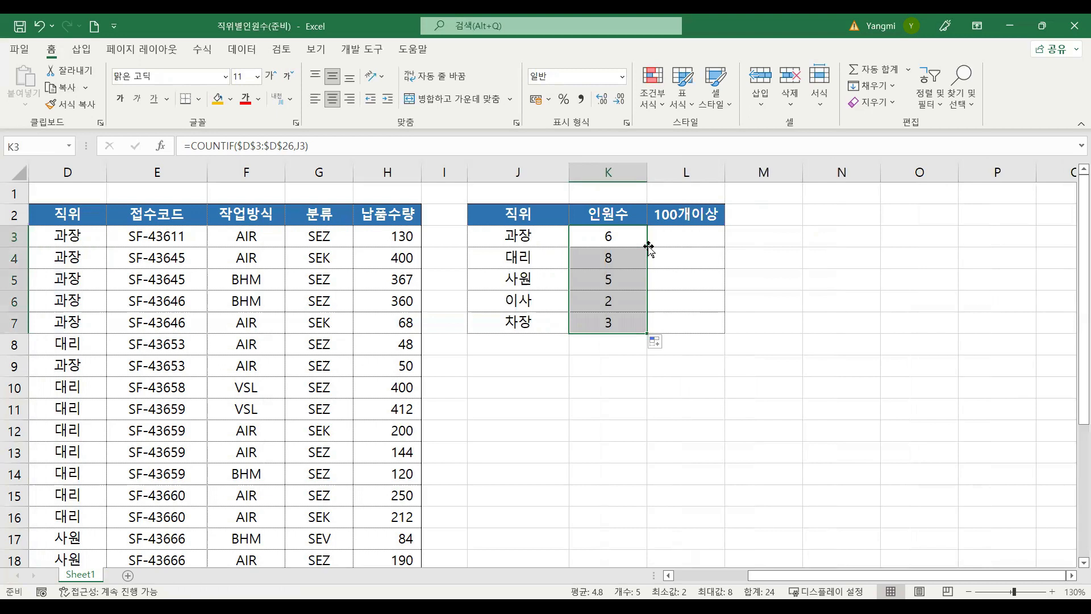
pyautogui.click(690, 236)
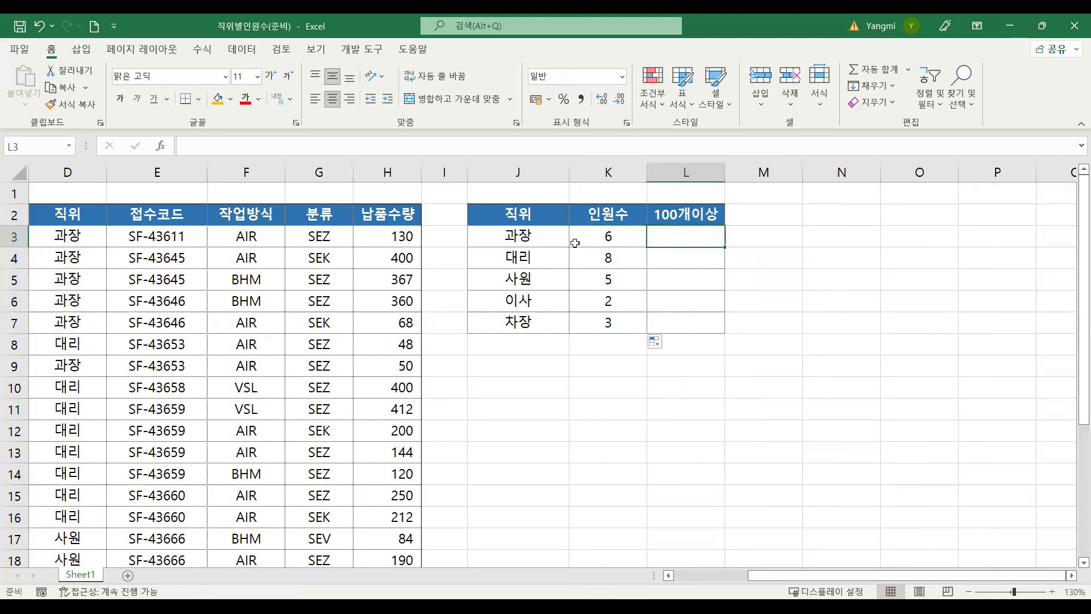
pyautogui.click(678, 217)
pyautogui.moveTo(403, 236); pyautogui.dragTo(401, 366)
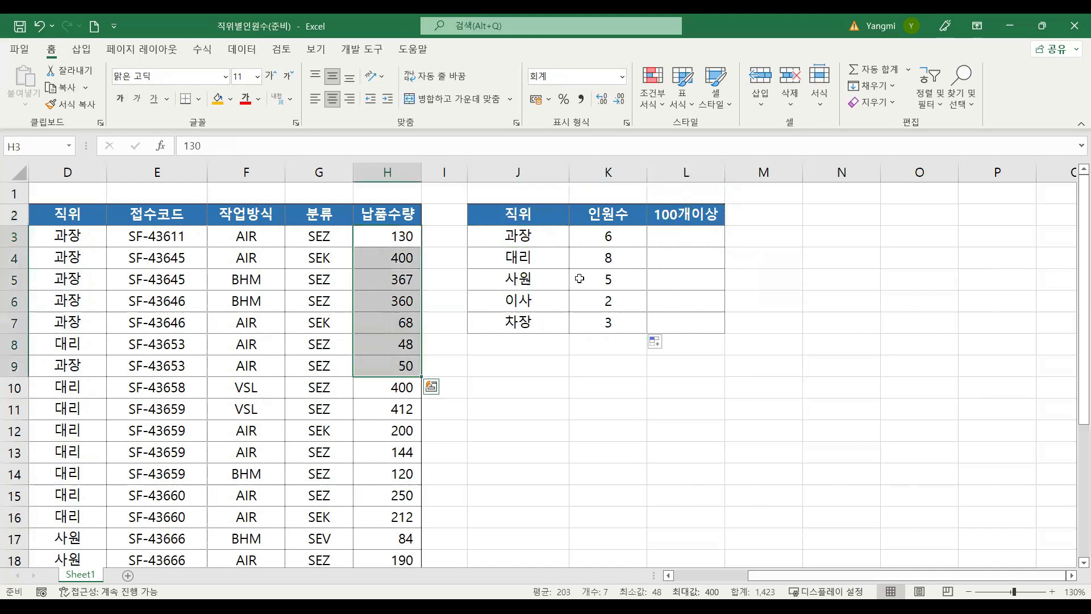
pyautogui.click(680, 231)
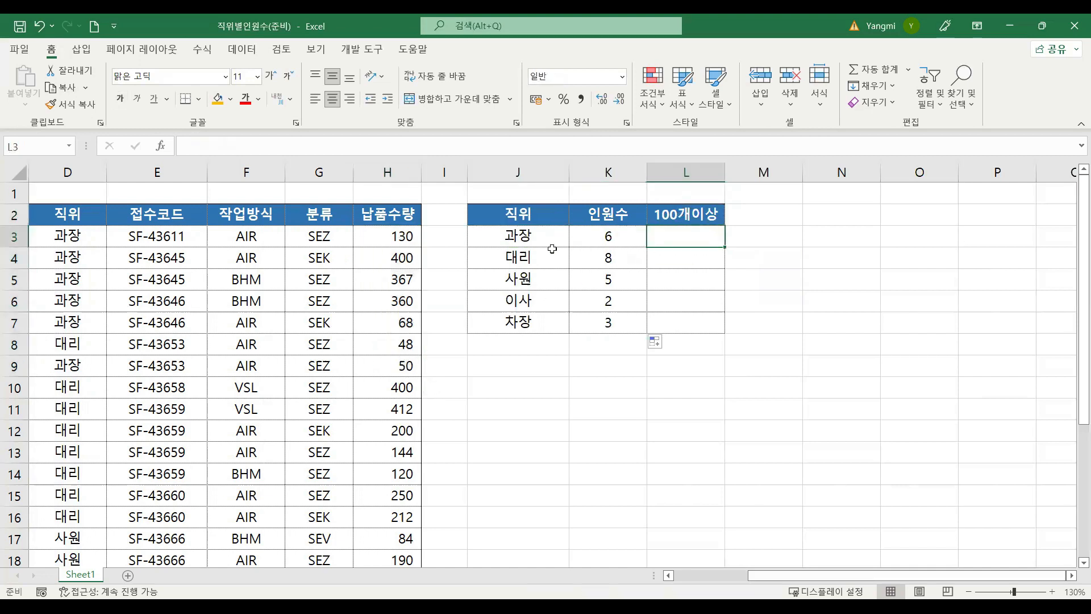
pyautogui.click(524, 238)
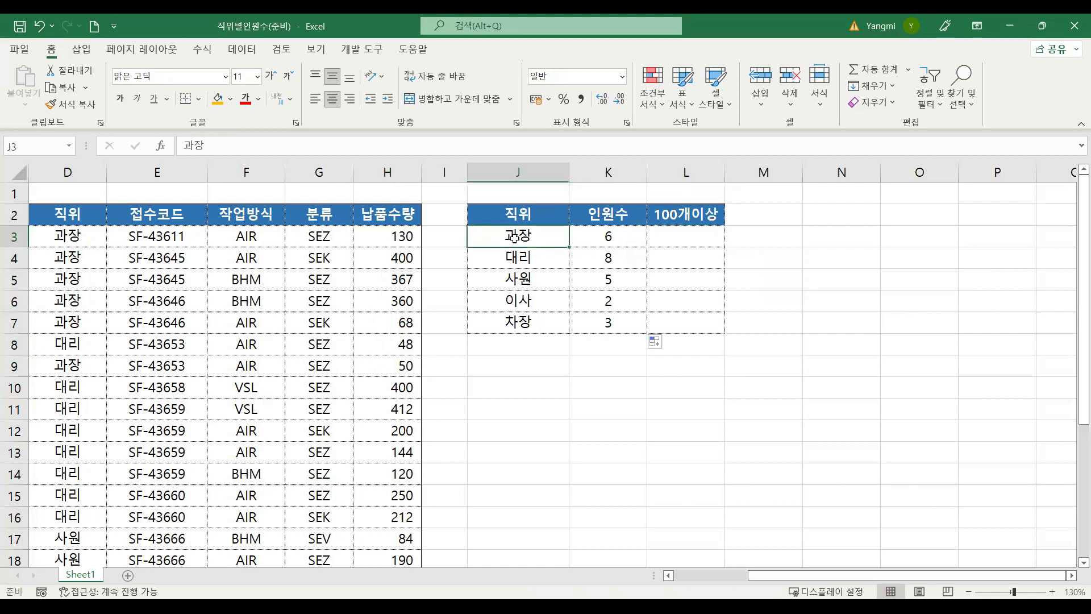
pyautogui.click(690, 217)
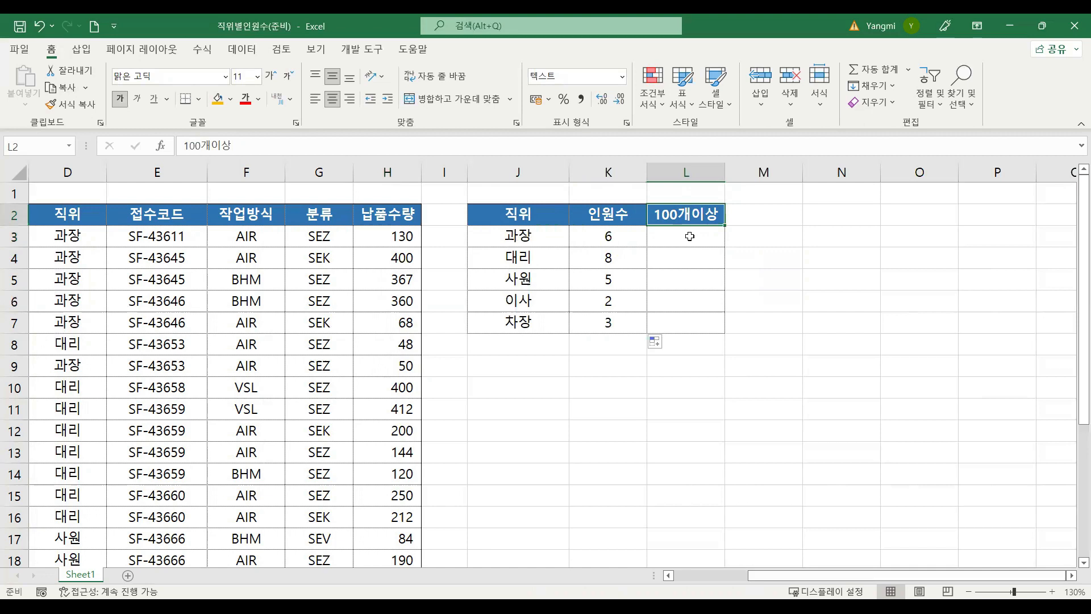
# Step: Start a COUNTIFS formula in L3, the 100개이상 cell for 과장
pyautogui.click(690, 236)
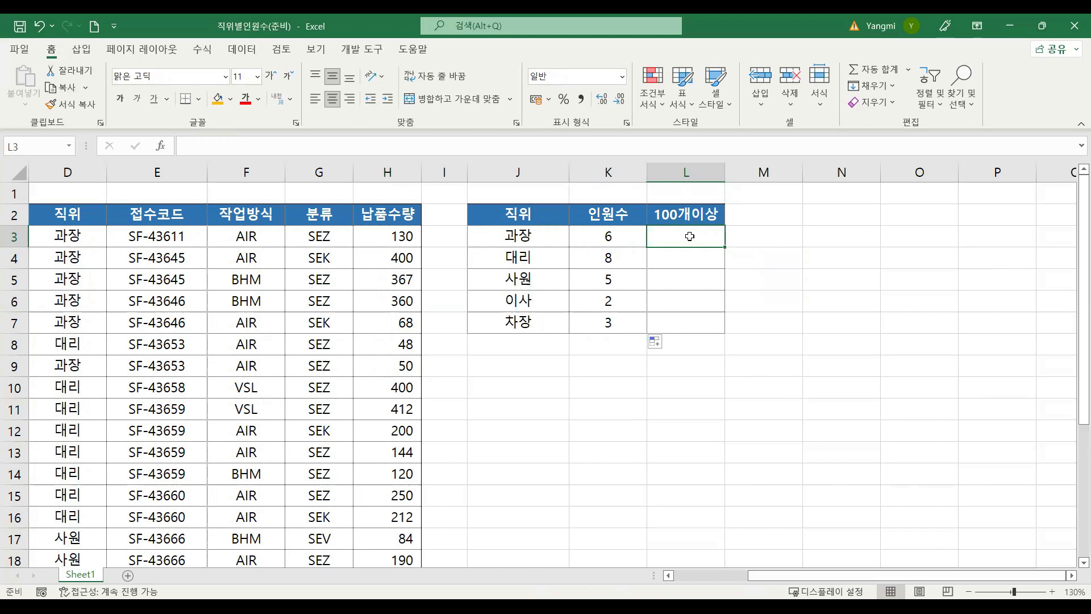
pyautogui.write('=')
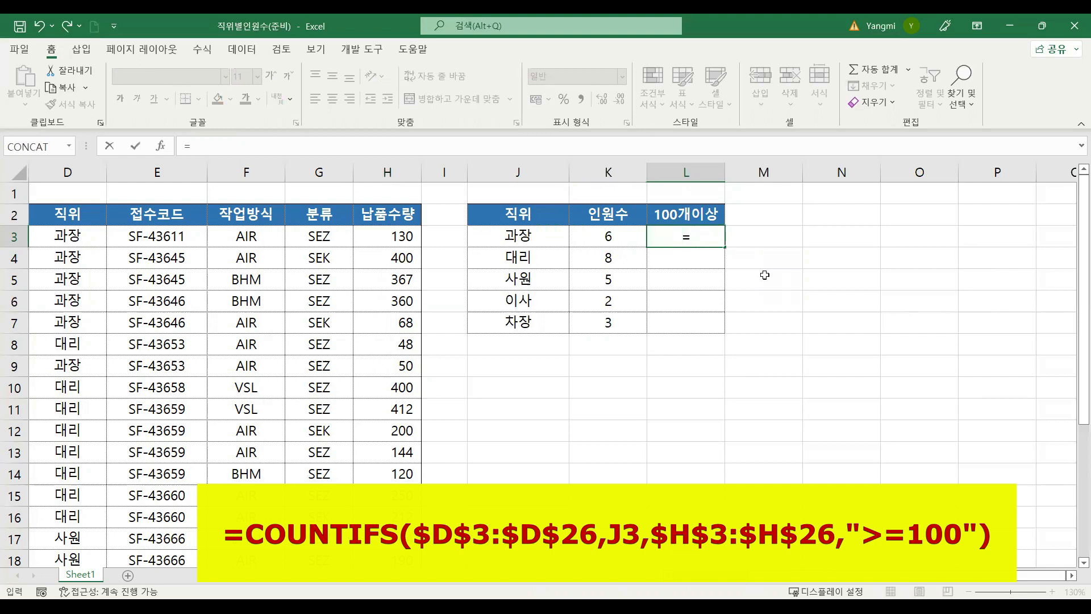
pyautogui.write('c')
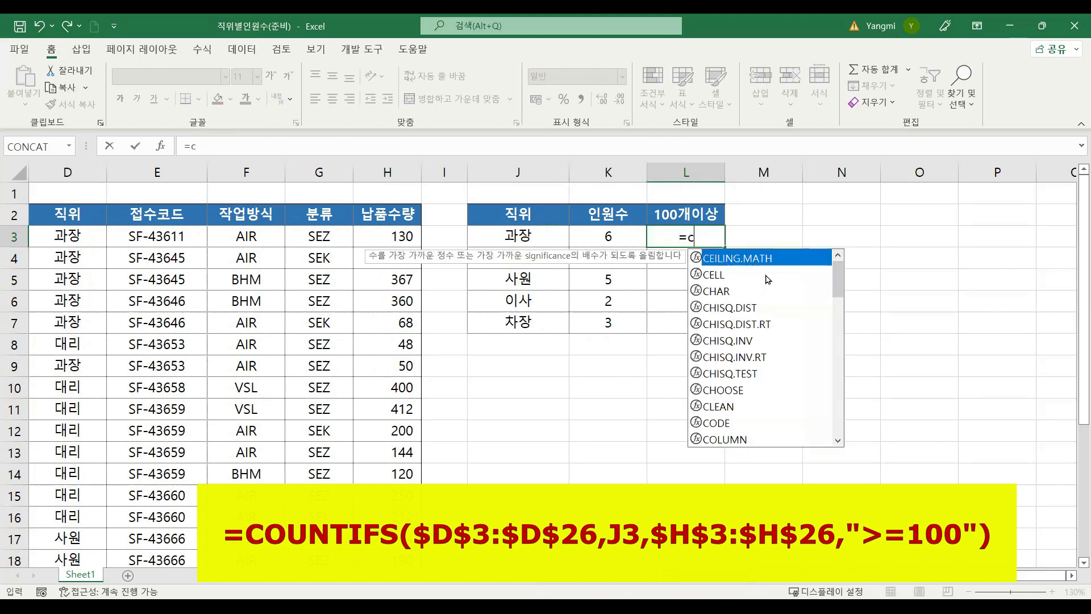
pyautogui.write('ou')
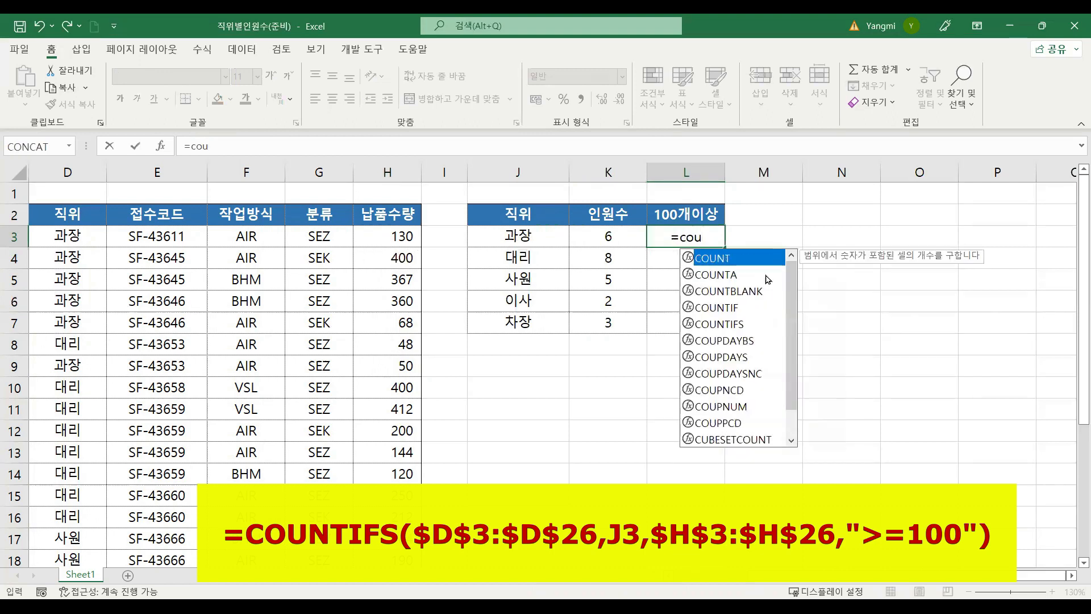
pyautogui.doubleClick(736, 324)
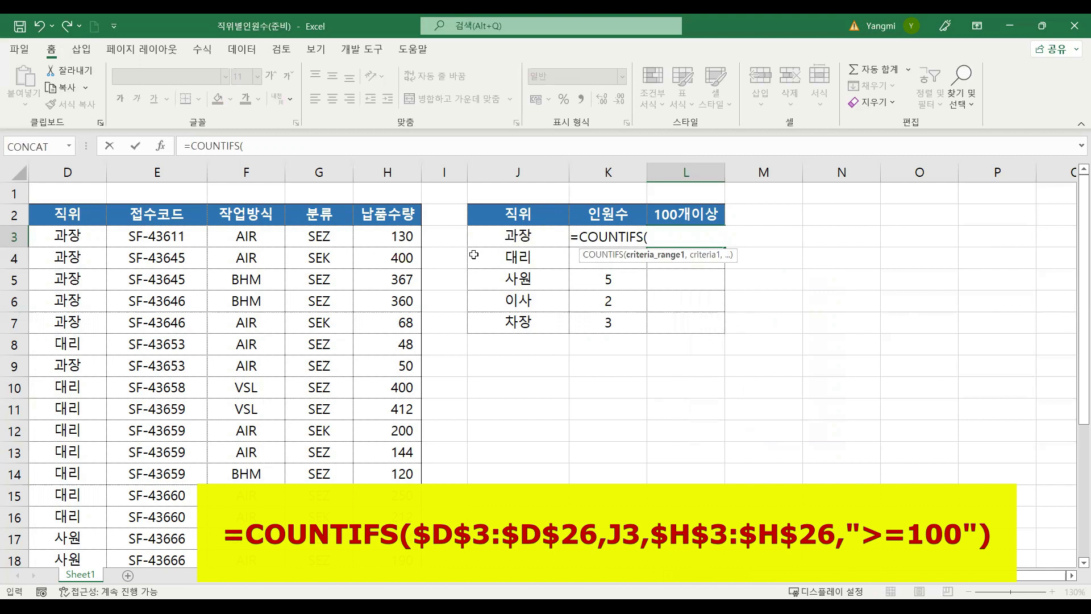
# Step: Set the first COUNTIFS criteria range to the 직위 data as the absolute reference $D$3:$D$26
pyautogui.click(65, 236)
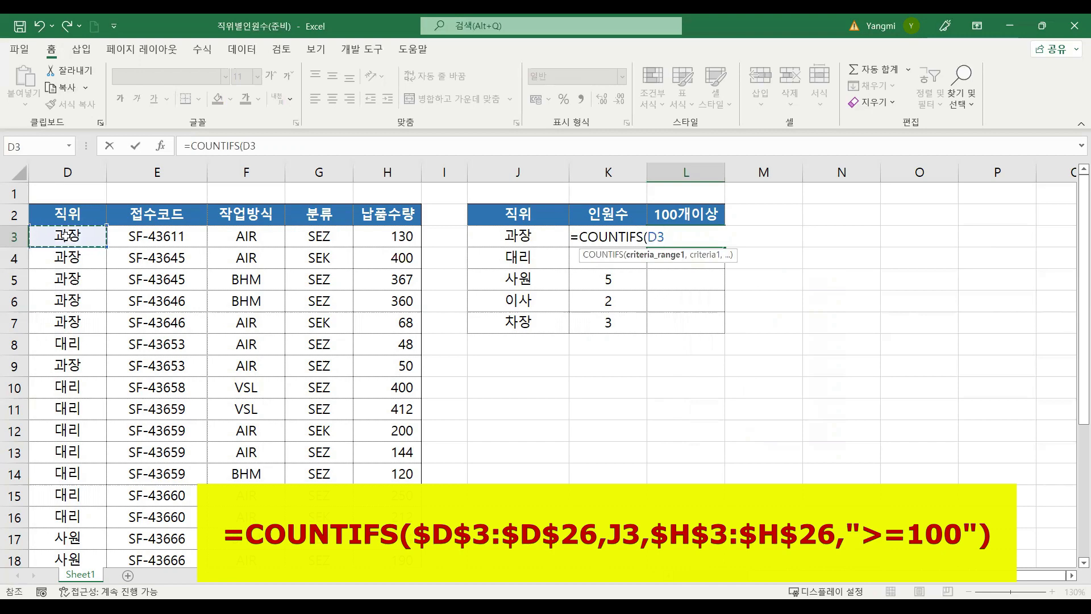
pyautogui.hotkey('ctrl', 'shift', 'Down')
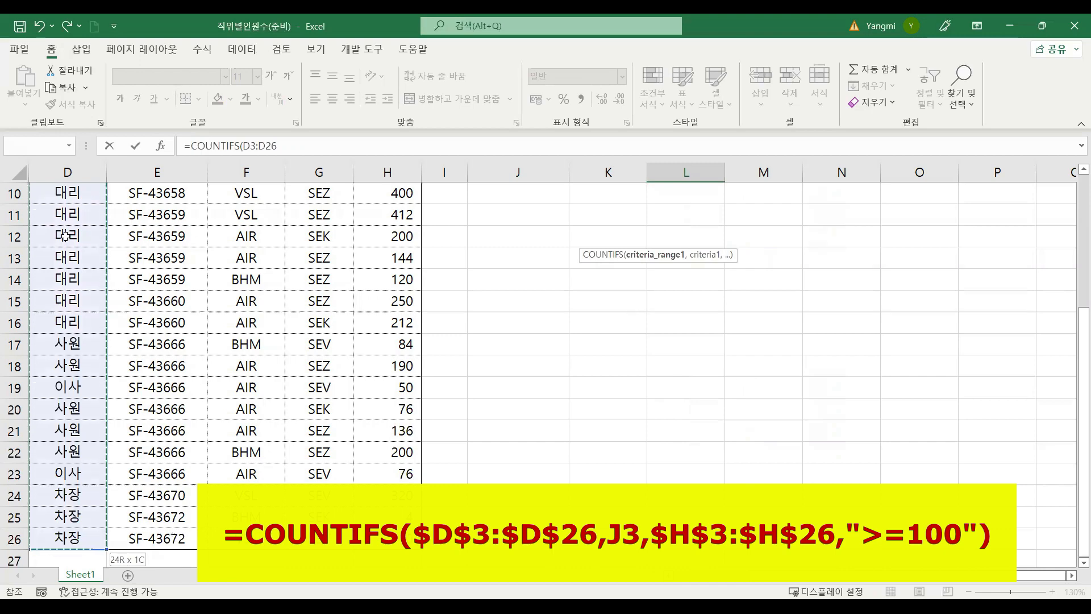
pyautogui.press('F4')
pyautogui.write(',')
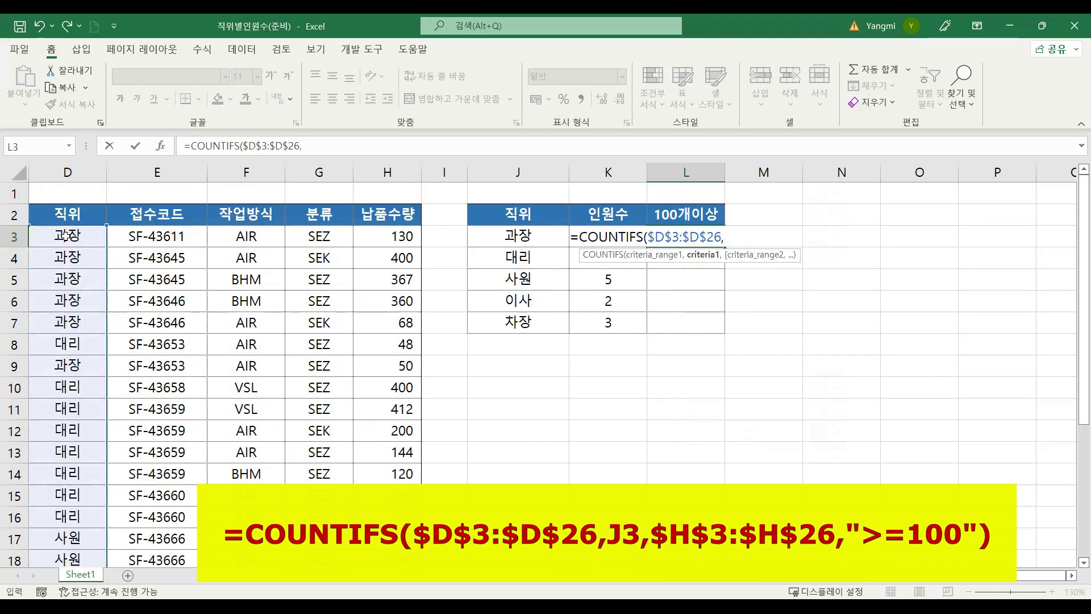
# Step: Set the first COUNTIFS criterion to the position cell J3 as a relative reference
pyautogui.click(512, 235)
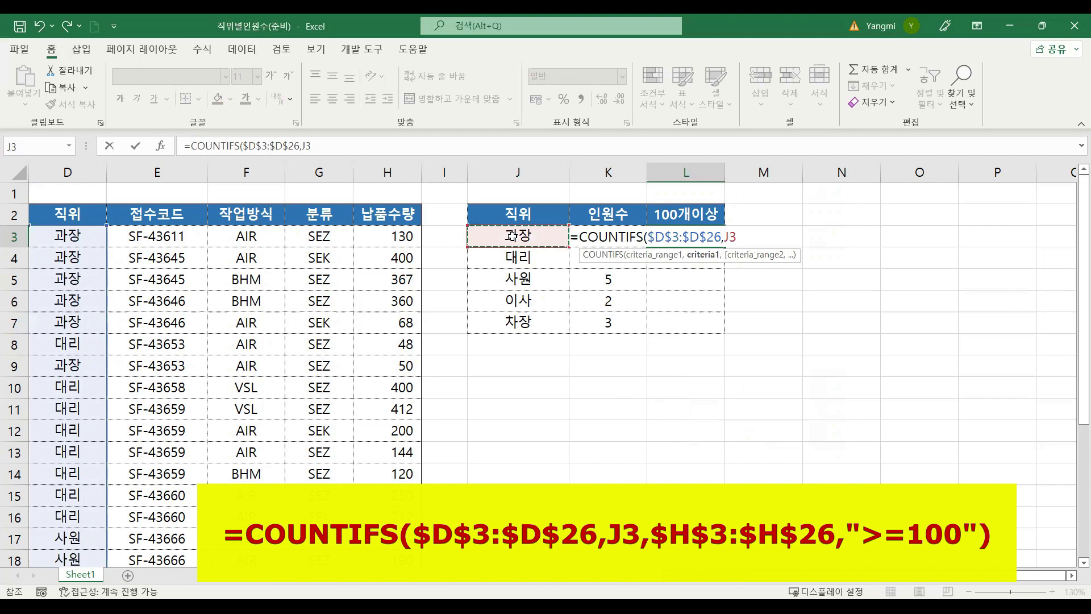
pyautogui.press('Down')
pyautogui.press('Down')
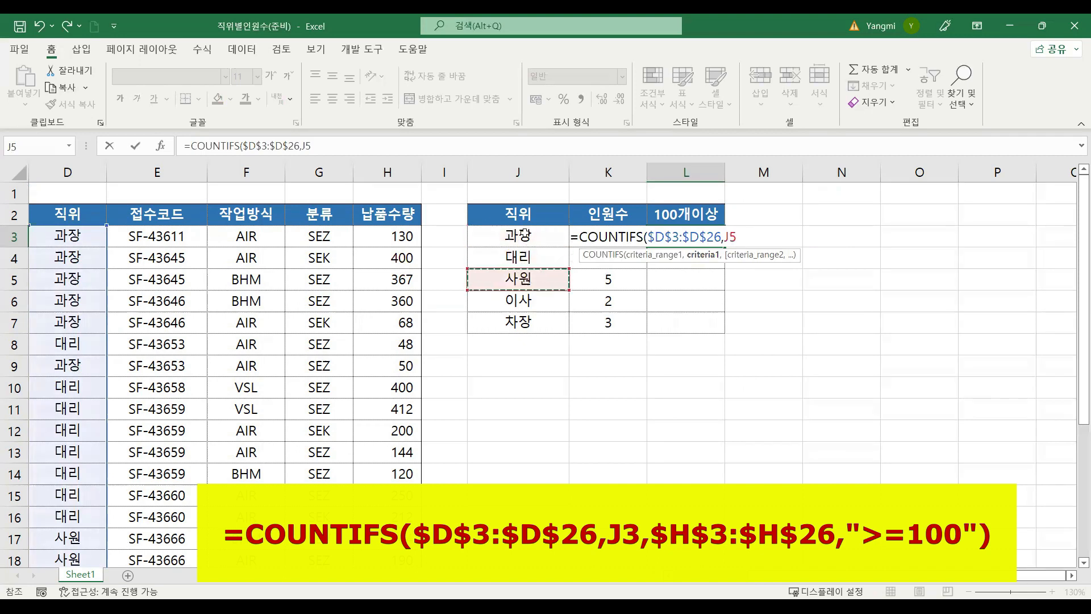
pyautogui.press('Up')
pyautogui.press('Up')
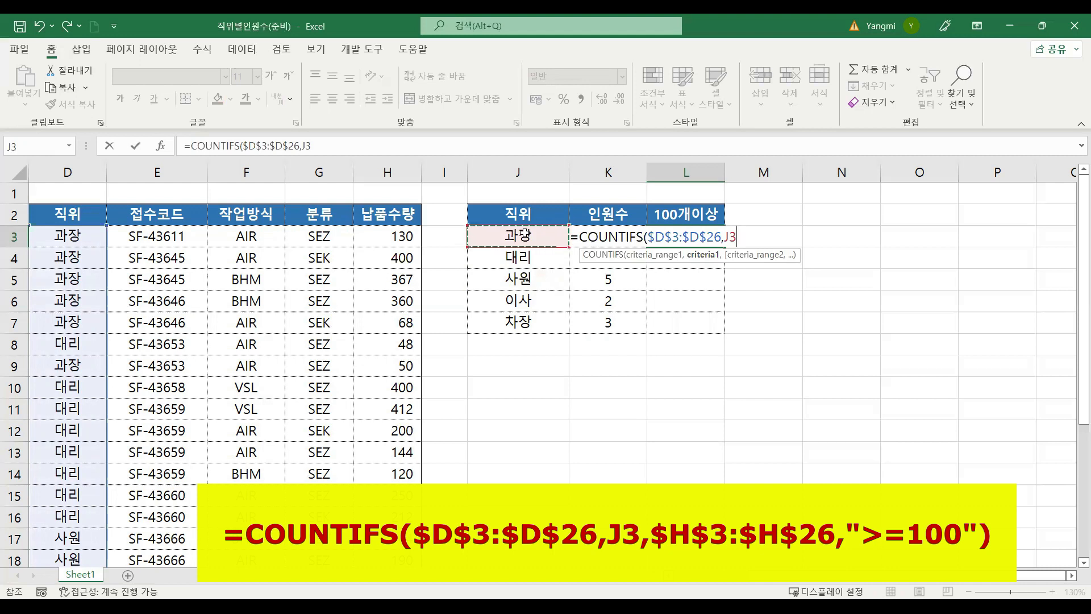
pyautogui.write(',')
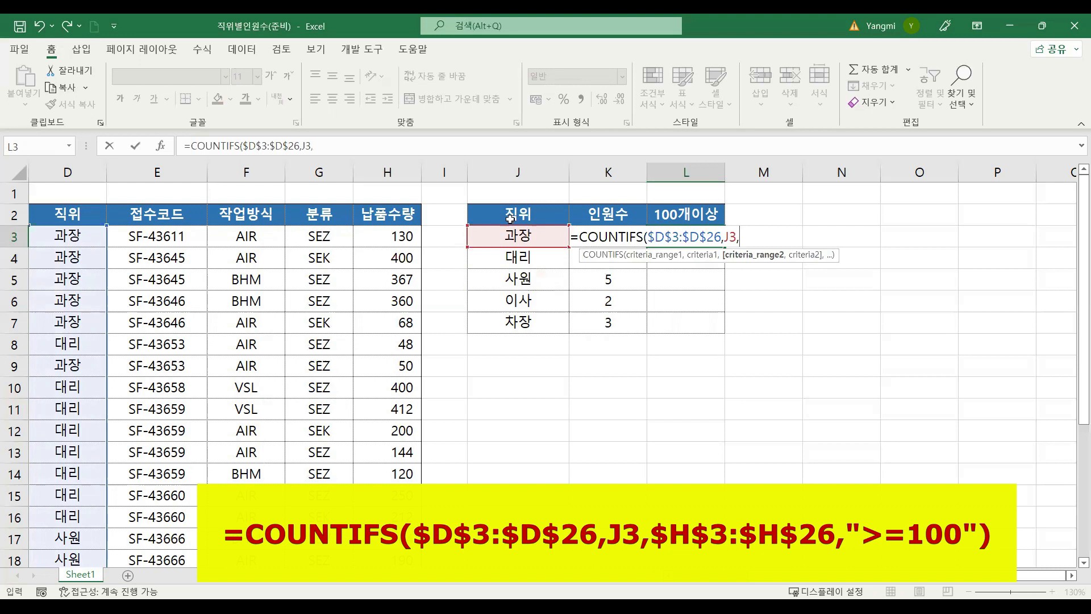
# Step: Set the second COUNTIFS criteria range to the 납품수량 data as the absolute reference $H$3:$H$26
pyautogui.click(401, 237)
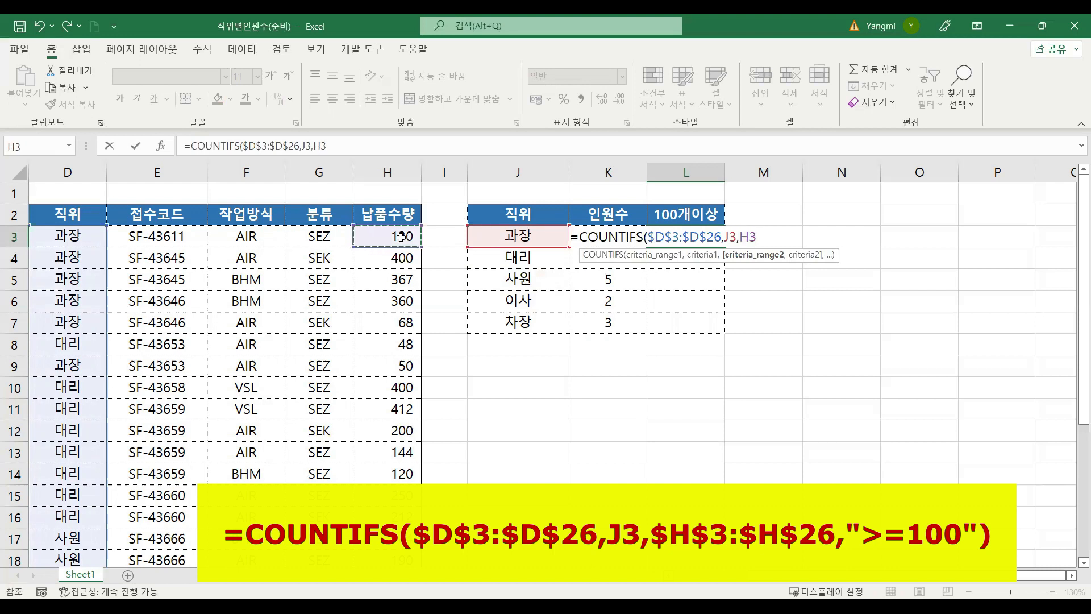
pyautogui.hotkey('ctrl', 'shift', 'Down')
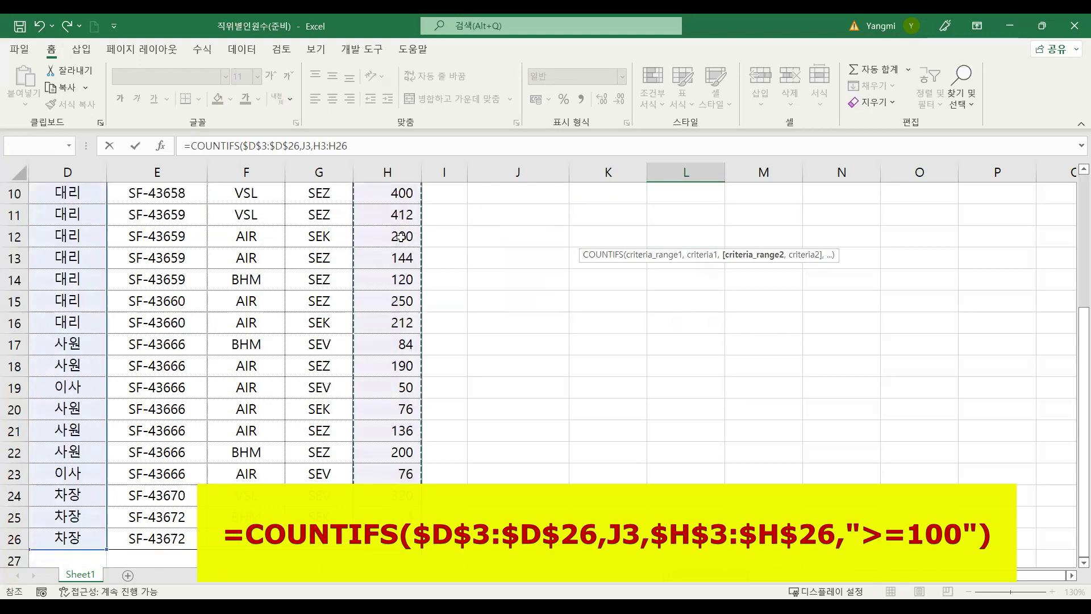
pyautogui.press('F4')
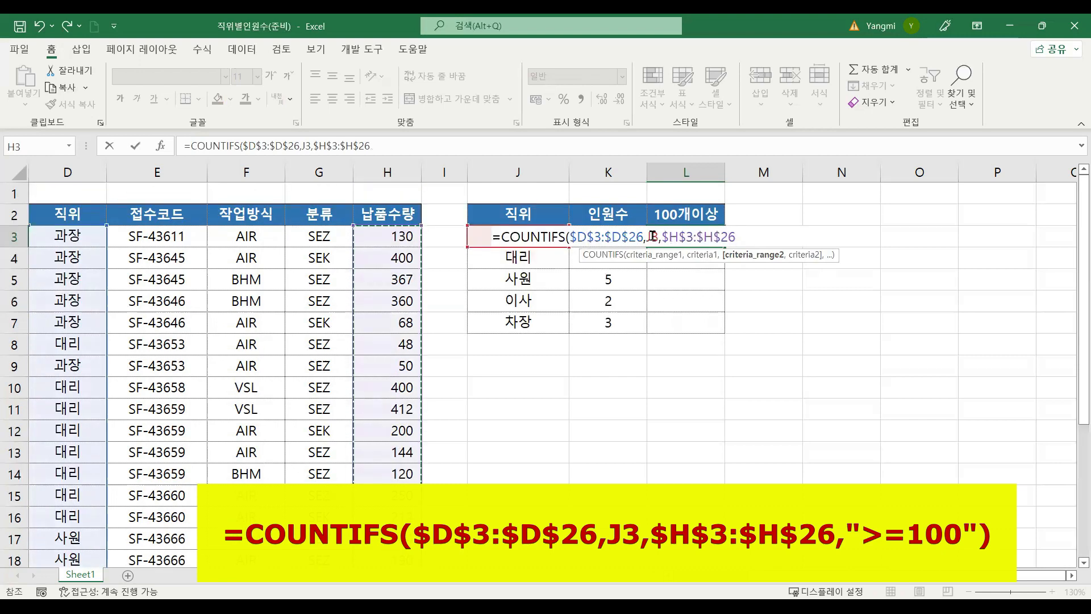
pyautogui.moveTo(661, 237); pyautogui.dragTo(737, 235)
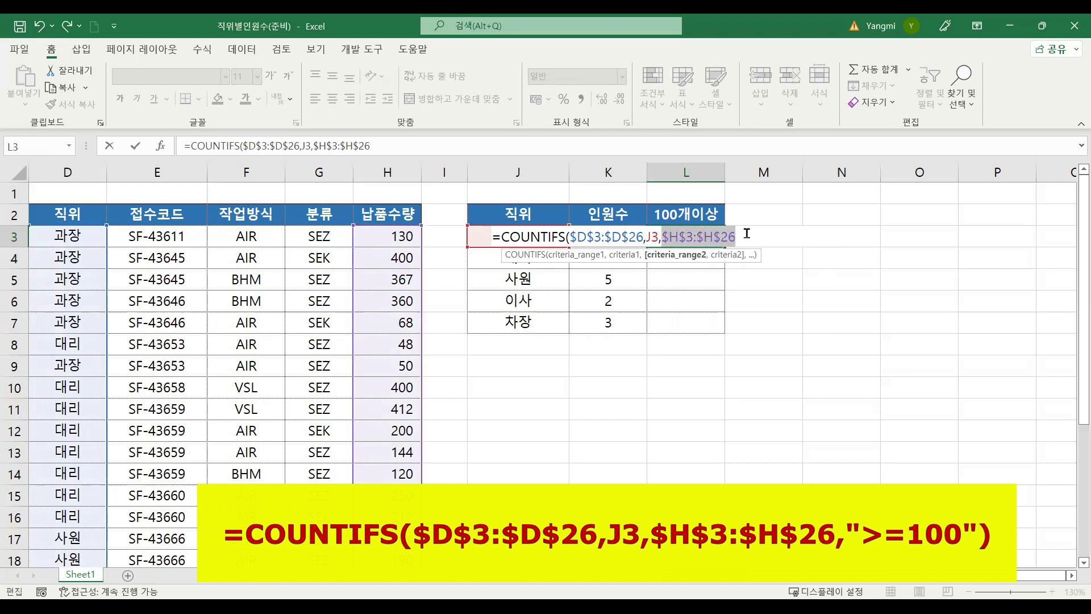
pyautogui.click(746, 233)
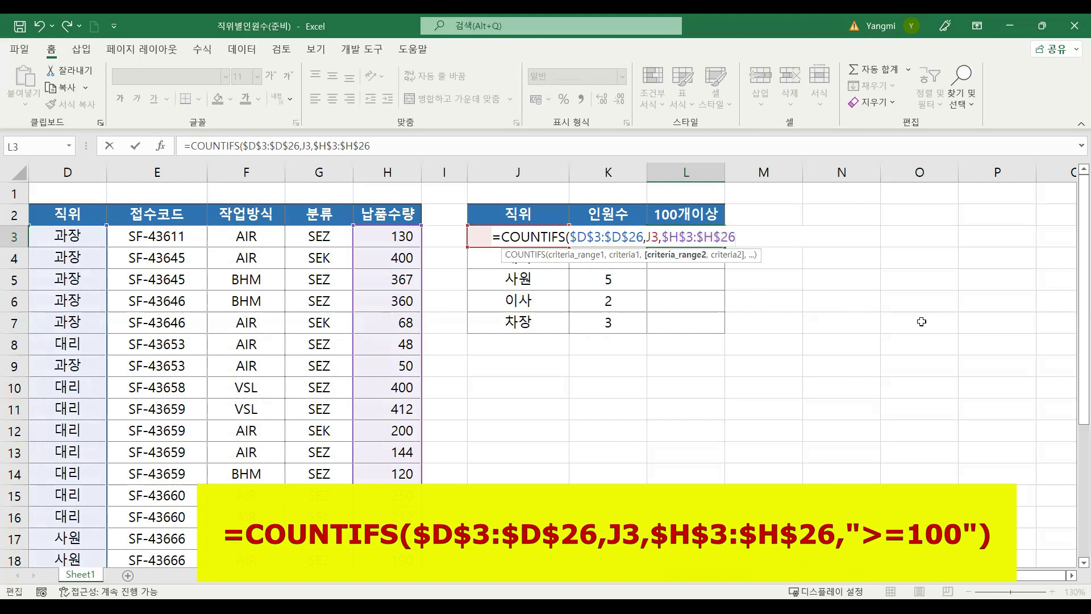
pyautogui.write(',')
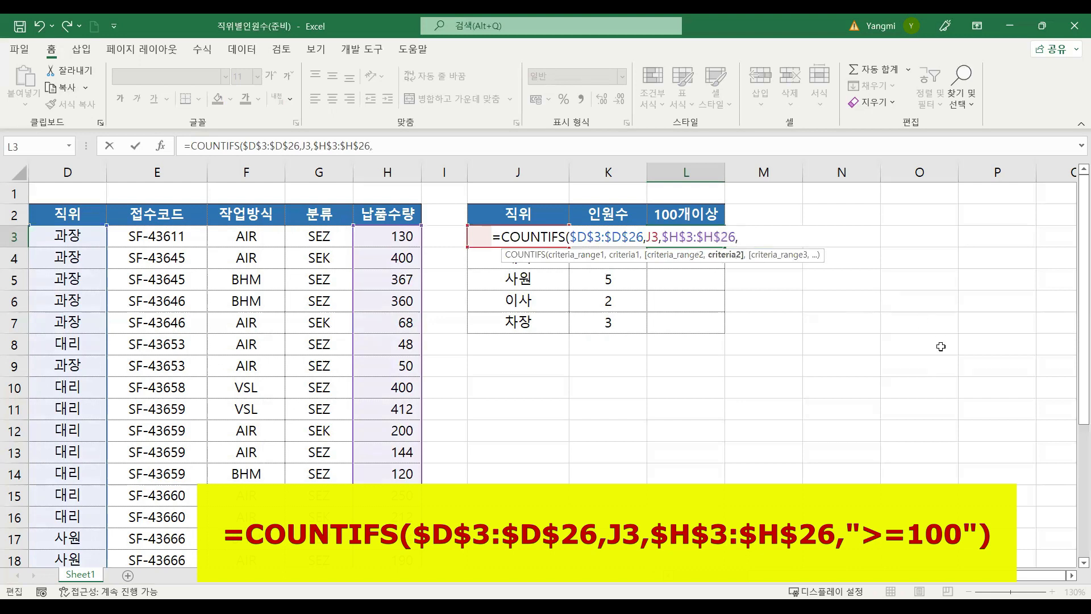
pyautogui.write('">=100"')
# Step: Enter ">=100" as the second criterion and complete the COUNTIFS formula in L3
pyautogui.press('Return')
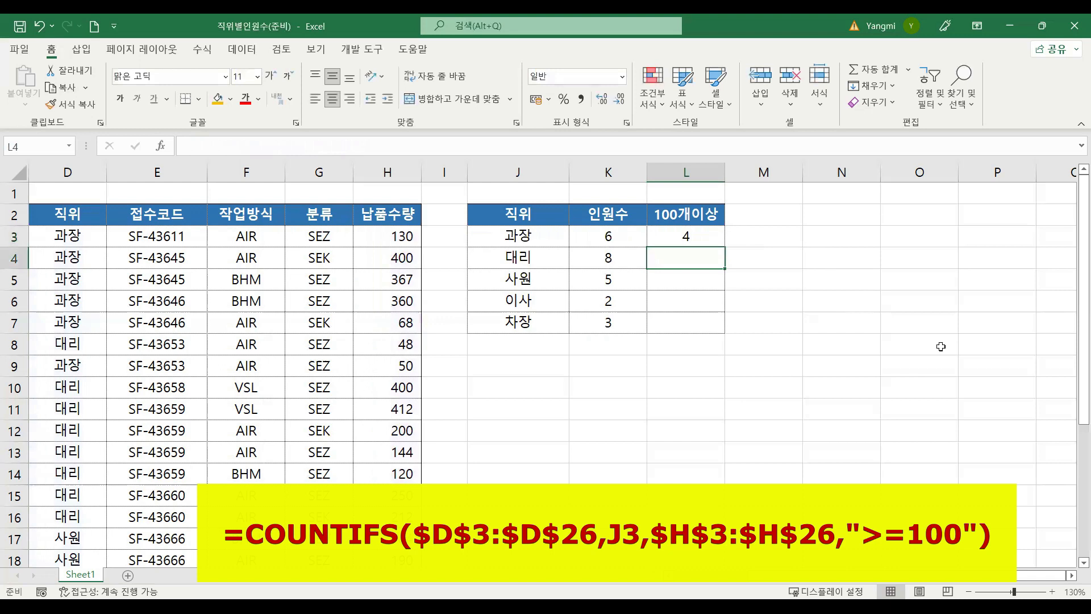
# Step: Copy the COUNTIFS formula from L3 down through L7 for the remaining positions
pyautogui.click(521, 232)
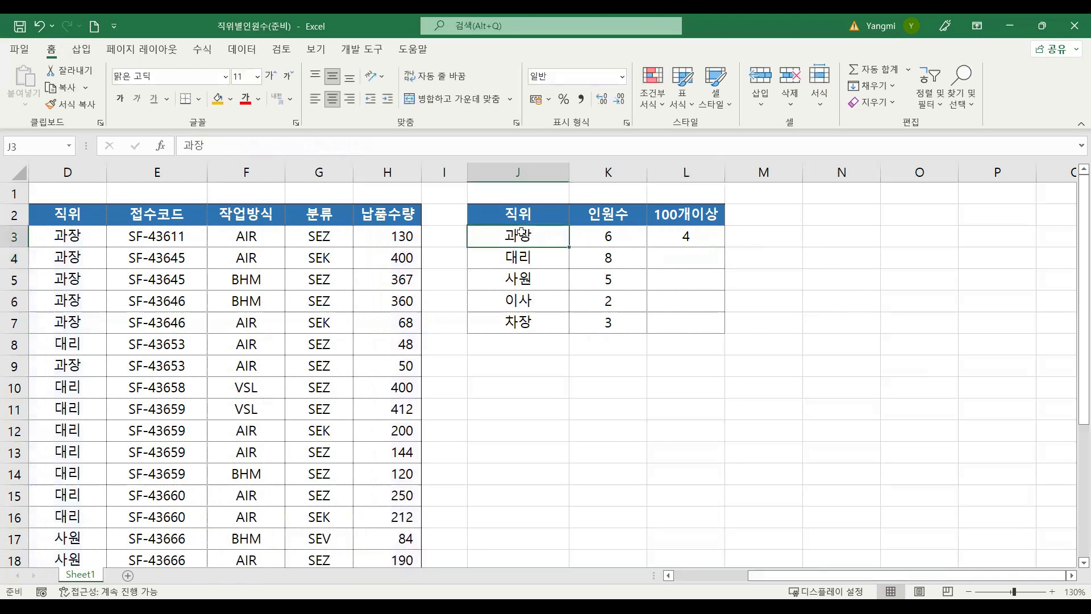
pyautogui.click(691, 237)
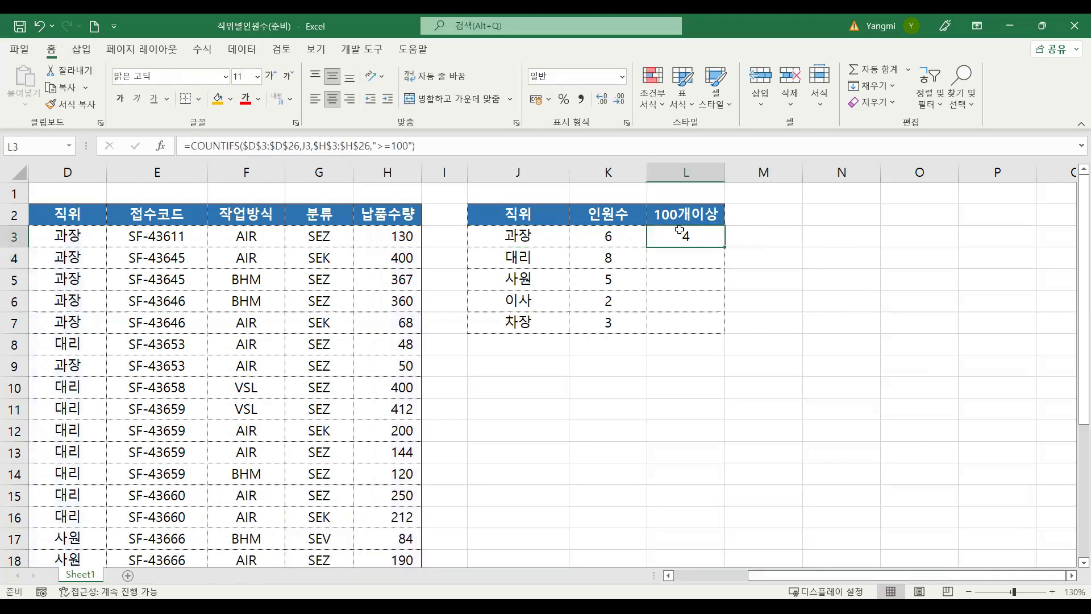
pyautogui.doubleClick(725, 246)
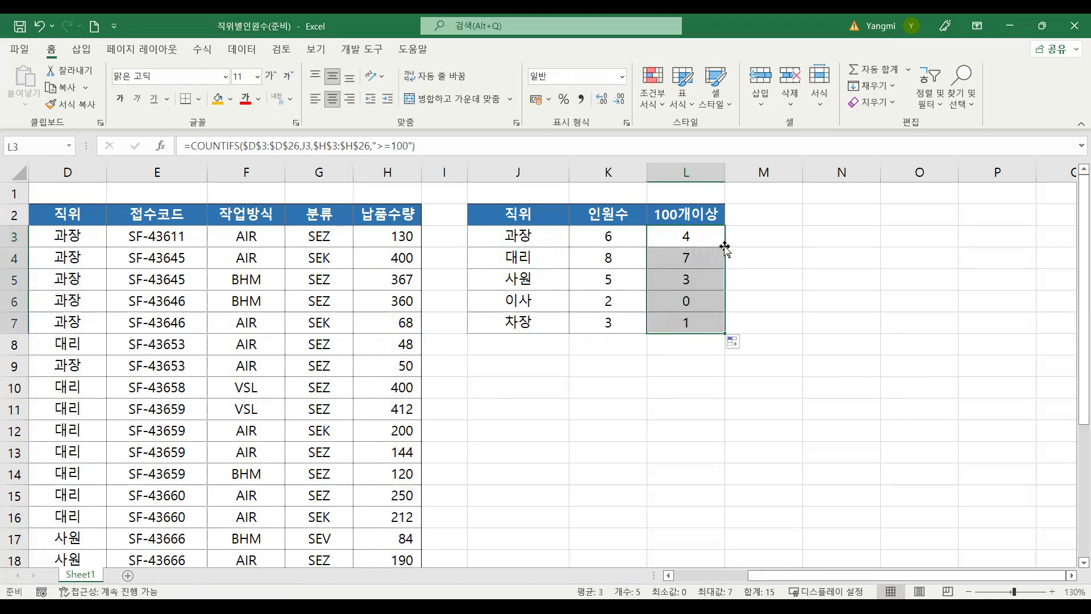
pyautogui.click(699, 238)
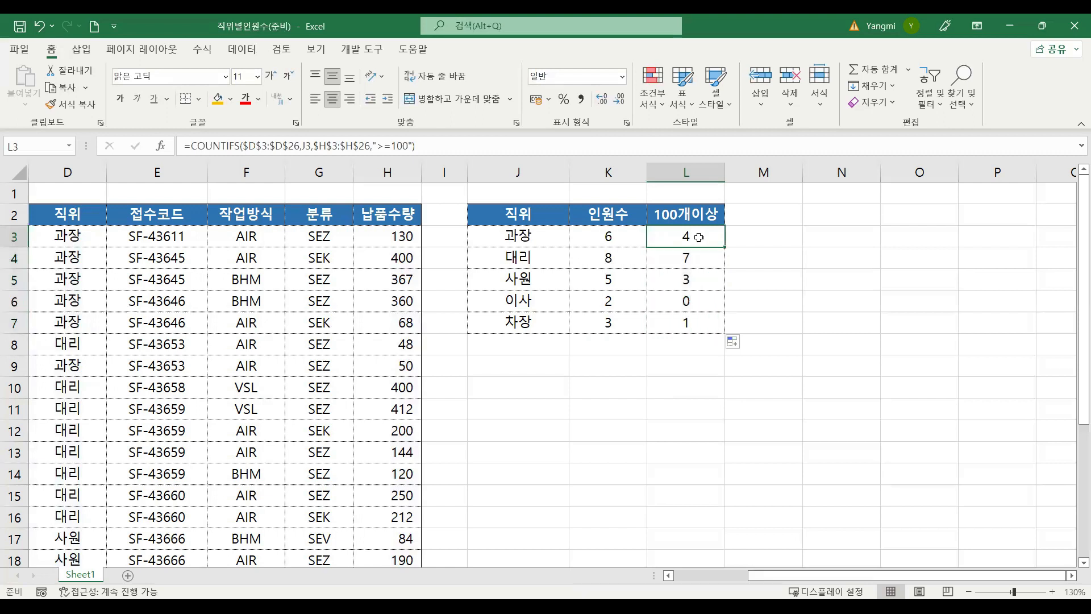